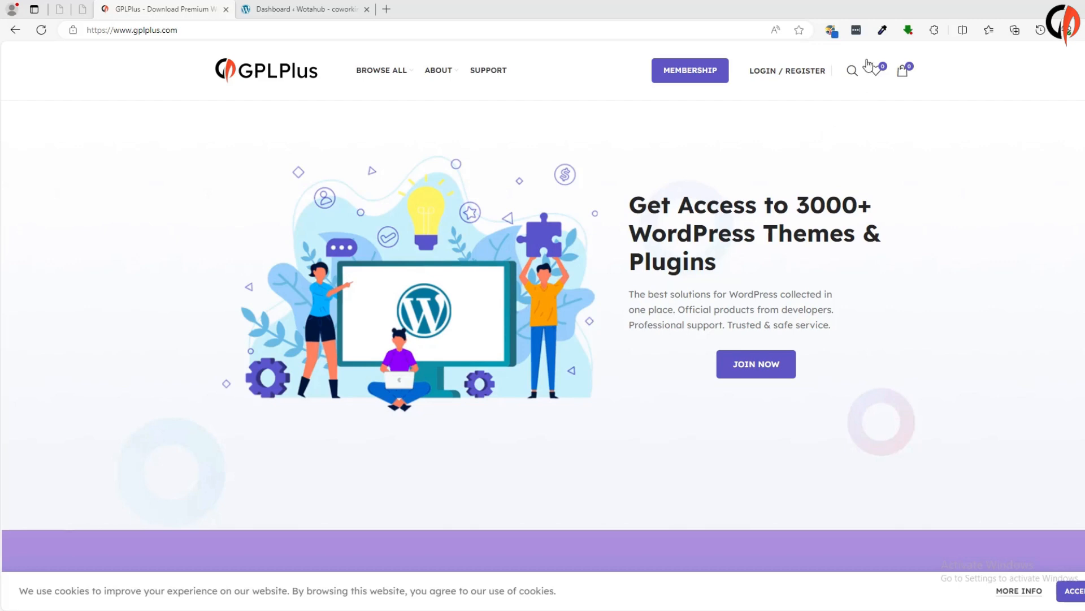
Search the GPLPlus store for "Marino" and open the Marino – Fishing & Sea Hobby WordPress Theme product page
{"action": "left_click", "coordinate": [852, 71]}
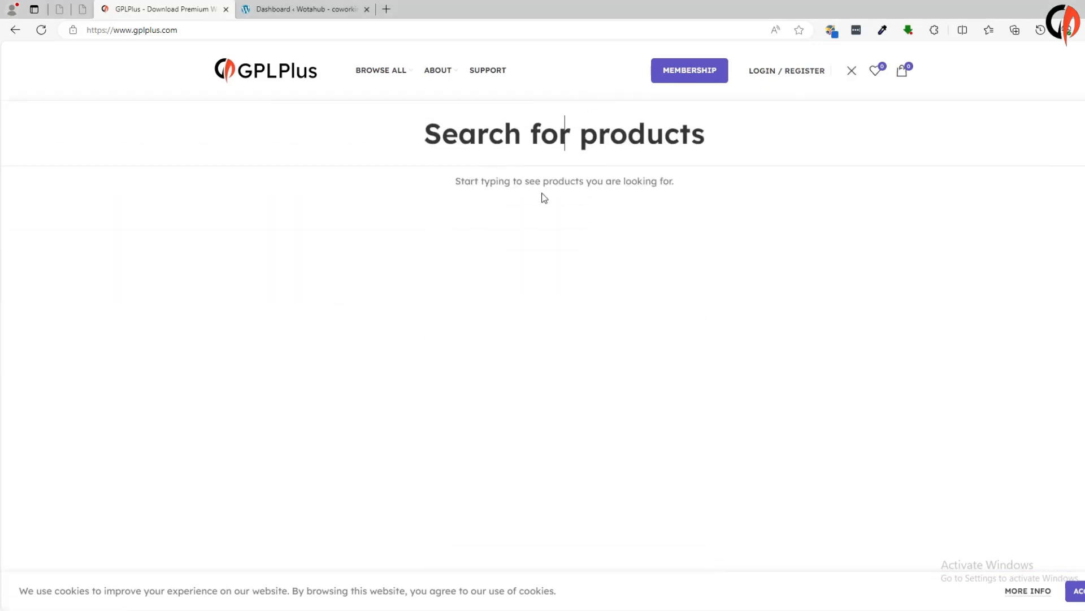
{"action": "type", "text": "Marino"}
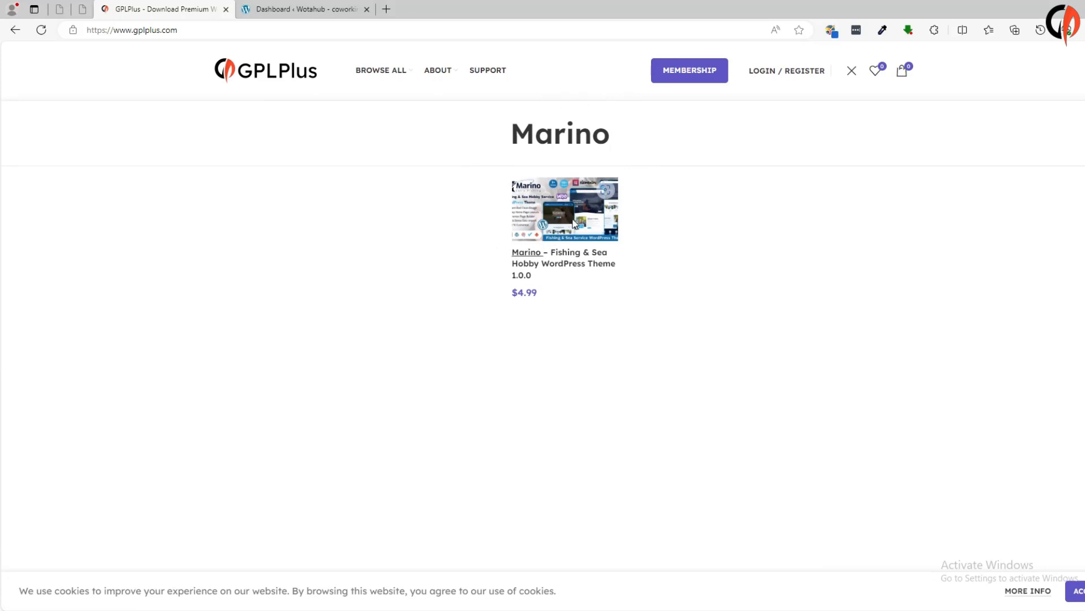
{"action": "left_click", "coordinate": [511, 253]}
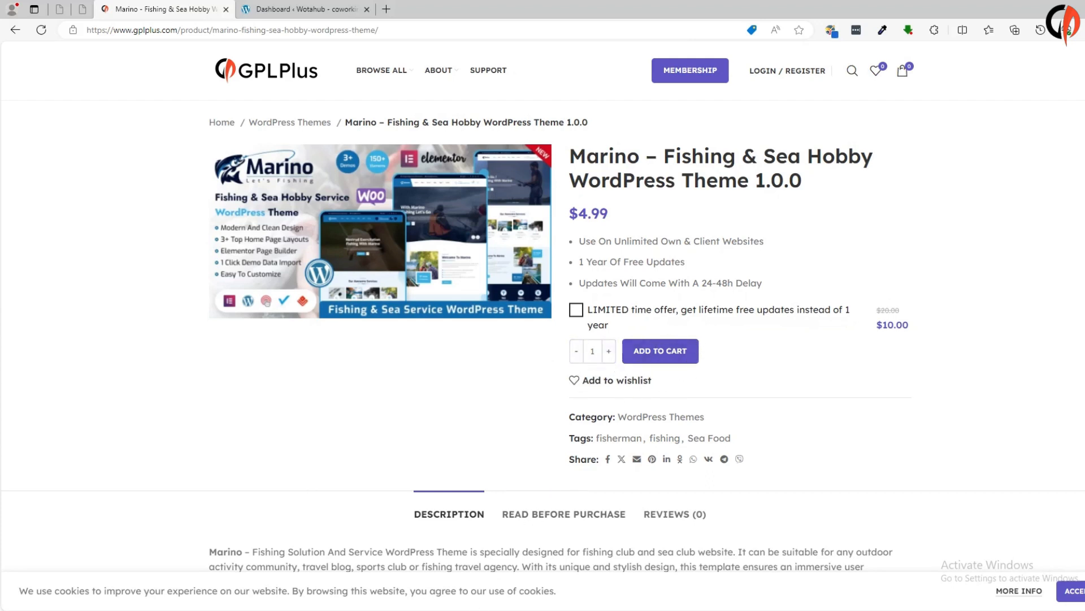
Switch to the Desktop folder in File Explorer and extract the CC-marino-v1.0.0 archive into its own folder there
{"action": "left_click", "coordinate": [481, 609]}
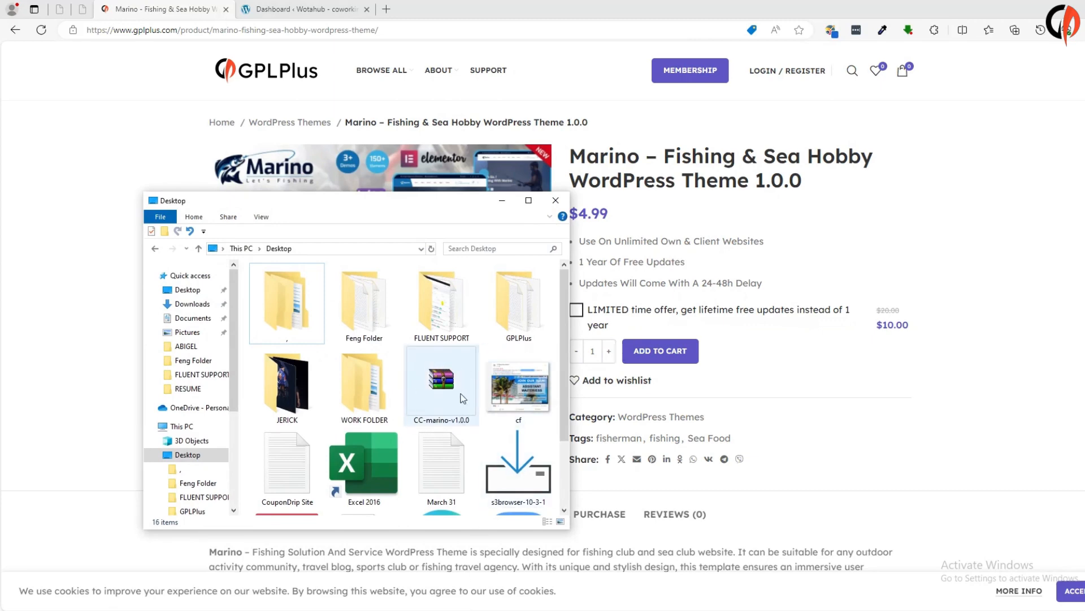
{"action": "left_click", "coordinate": [447, 390]}
{"action": "right_click", "coordinate": [448, 390]}
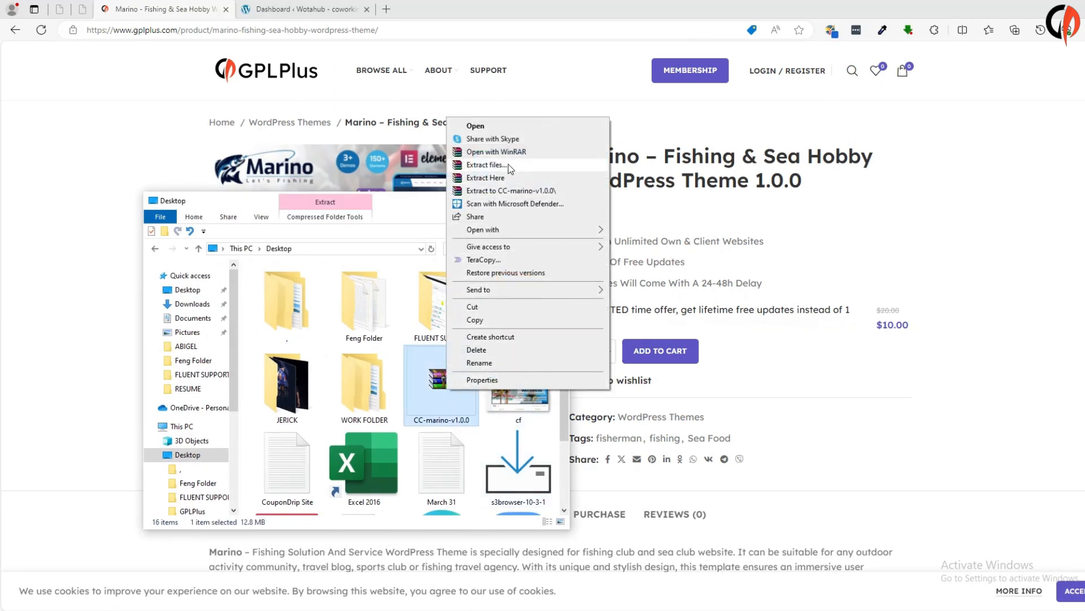
{"action": "left_click", "coordinate": [487, 165]}
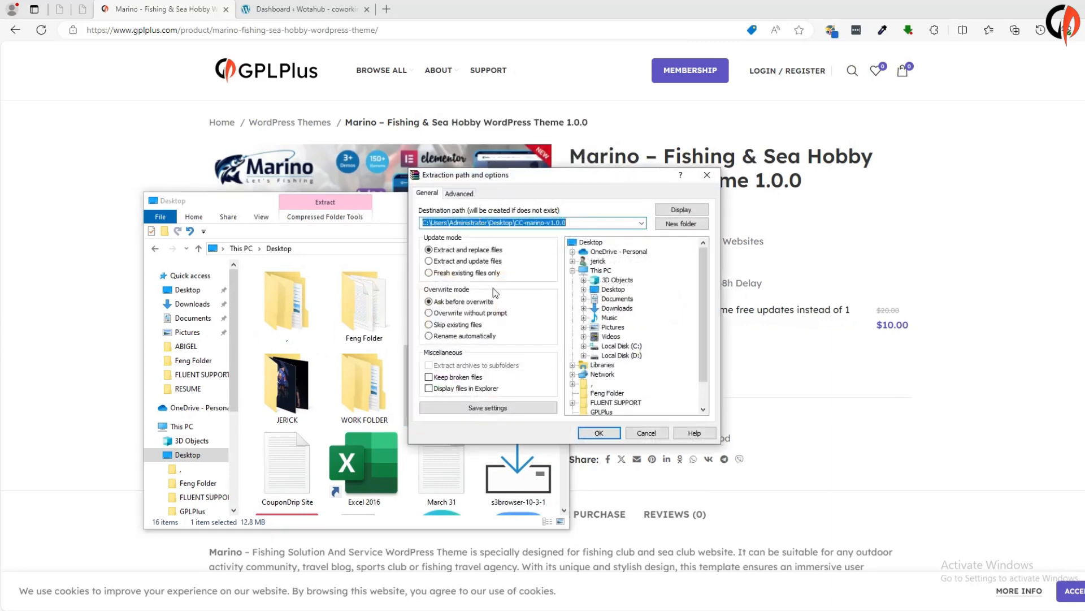
{"action": "left_click", "coordinate": [588, 434]}
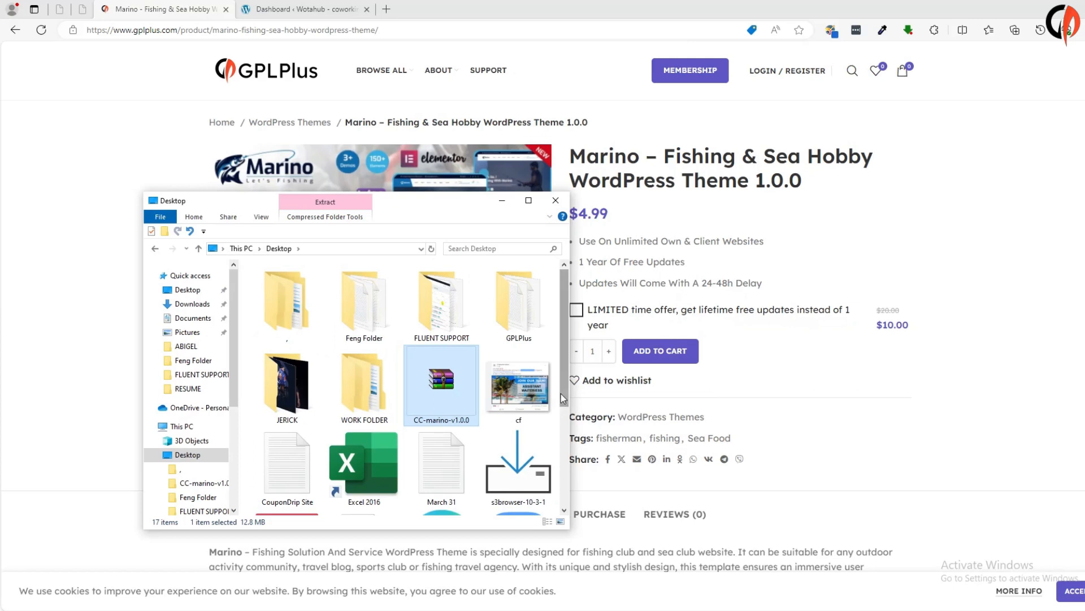
Open the extracted CC-marino-v1.0.0 folder and view the contents of its marino-final subfolder
{"action": "scroll", "coordinate": [565, 397], "scroll_direction": "down", "scroll_amount": 3}
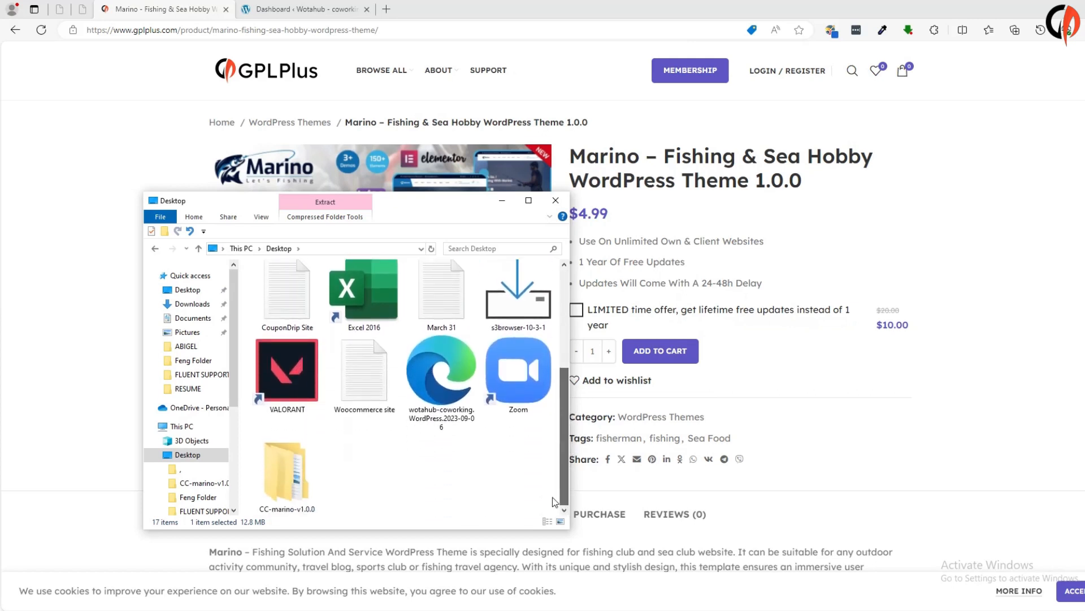
{"action": "left_click", "coordinate": [287, 497]}
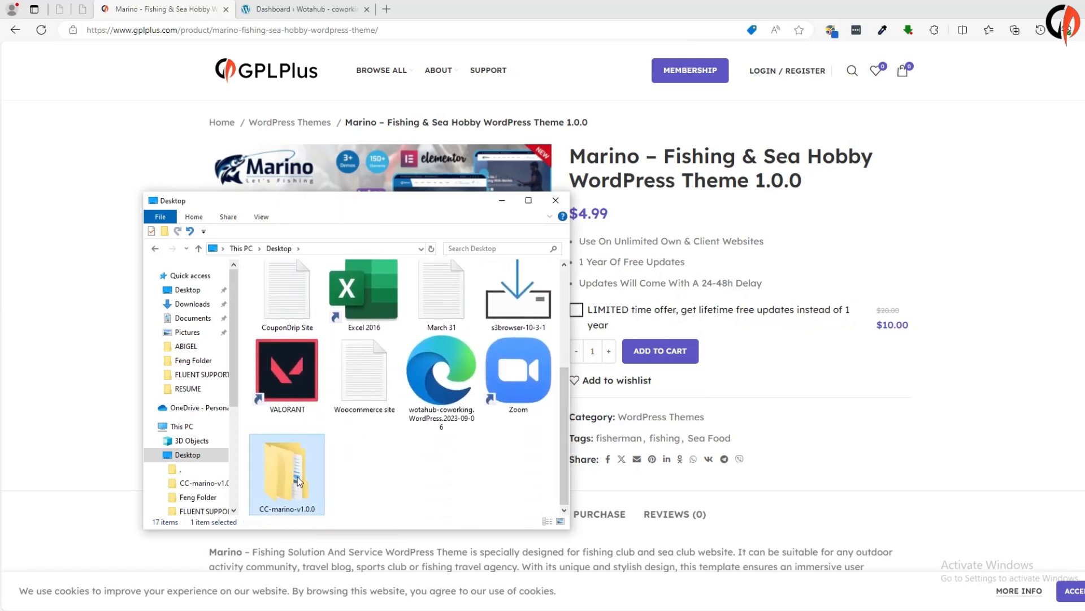
{"action": "double_click", "coordinate": [287, 475]}
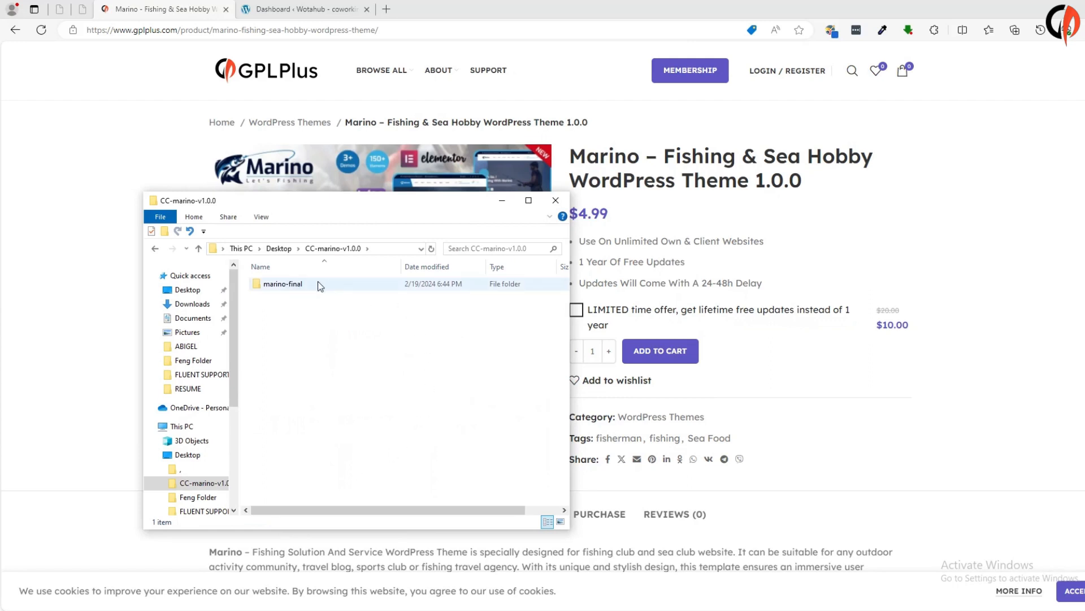
{"action": "double_click", "coordinate": [297, 286]}
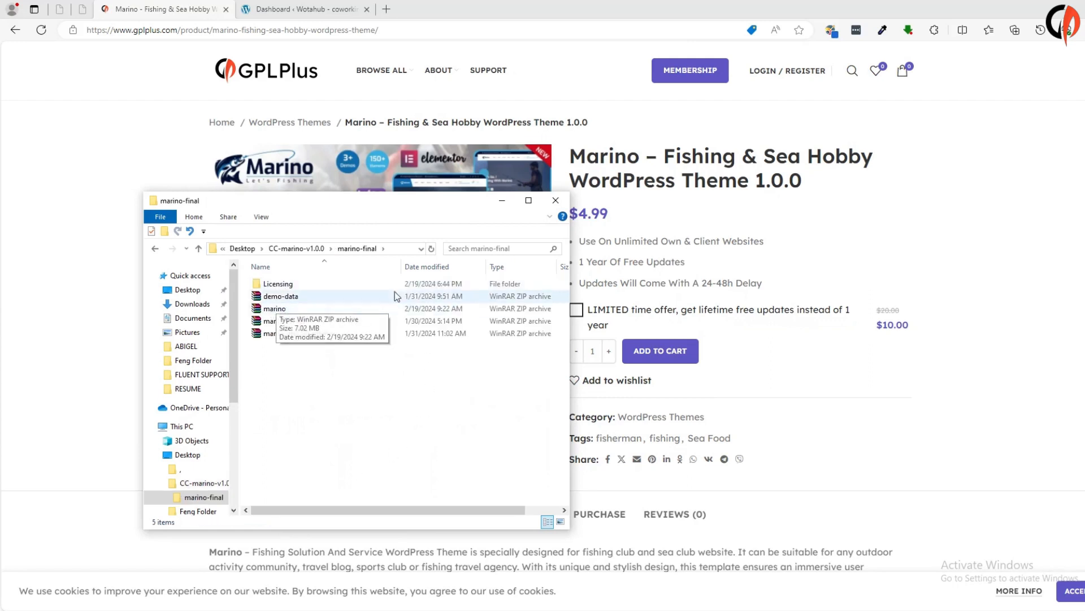
Switch to the WordPress admin in the browser and bring up the theme upload form for adding a new theme
{"action": "left_click", "coordinate": [315, 13]}
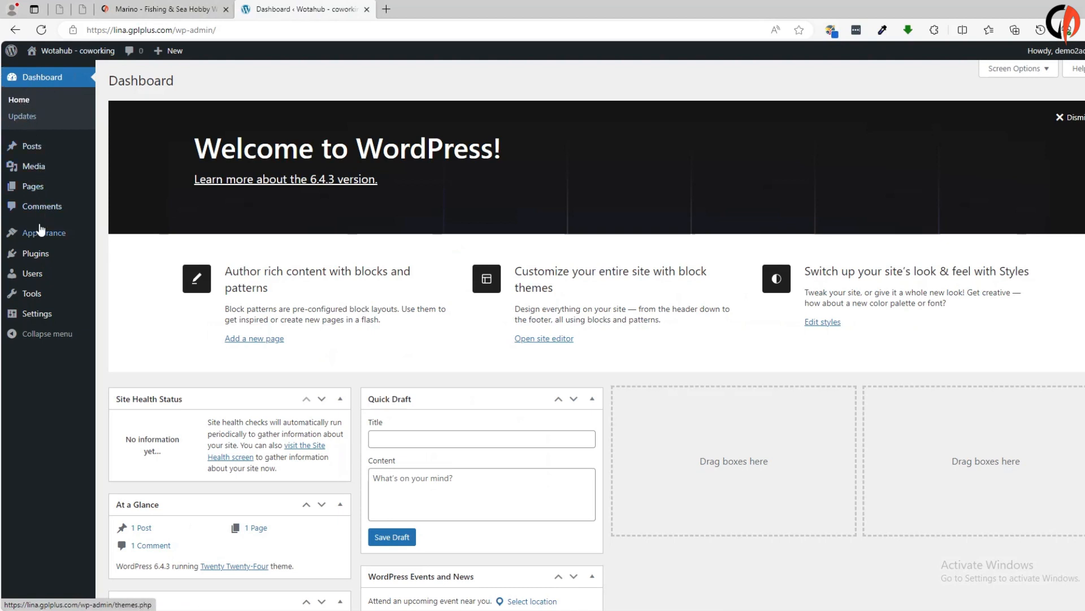
{"action": "mouse_move", "coordinate": [40, 231]}
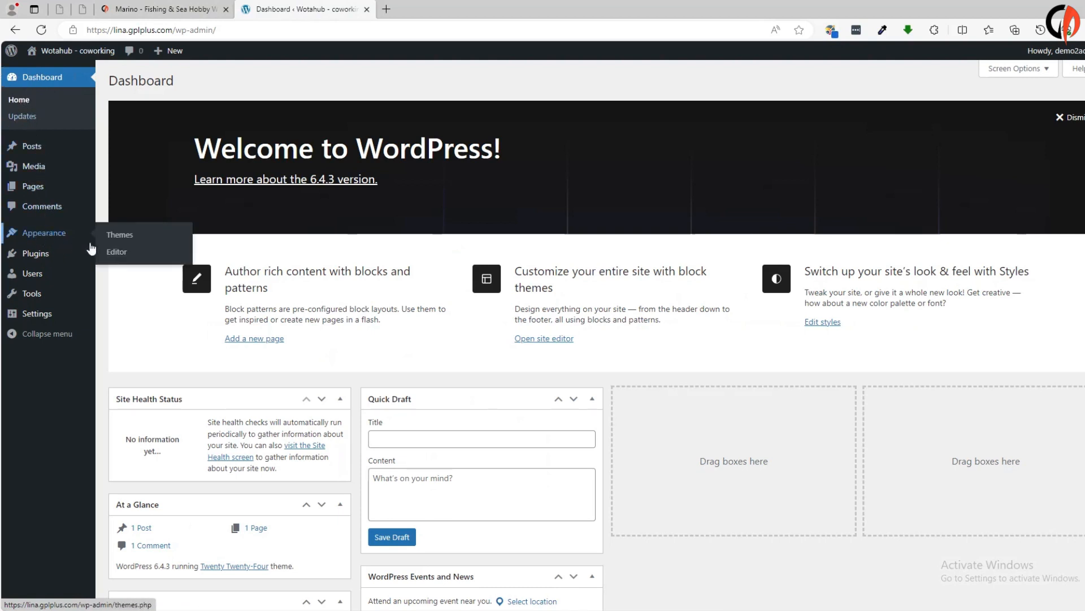
{"action": "left_click", "coordinate": [121, 235]}
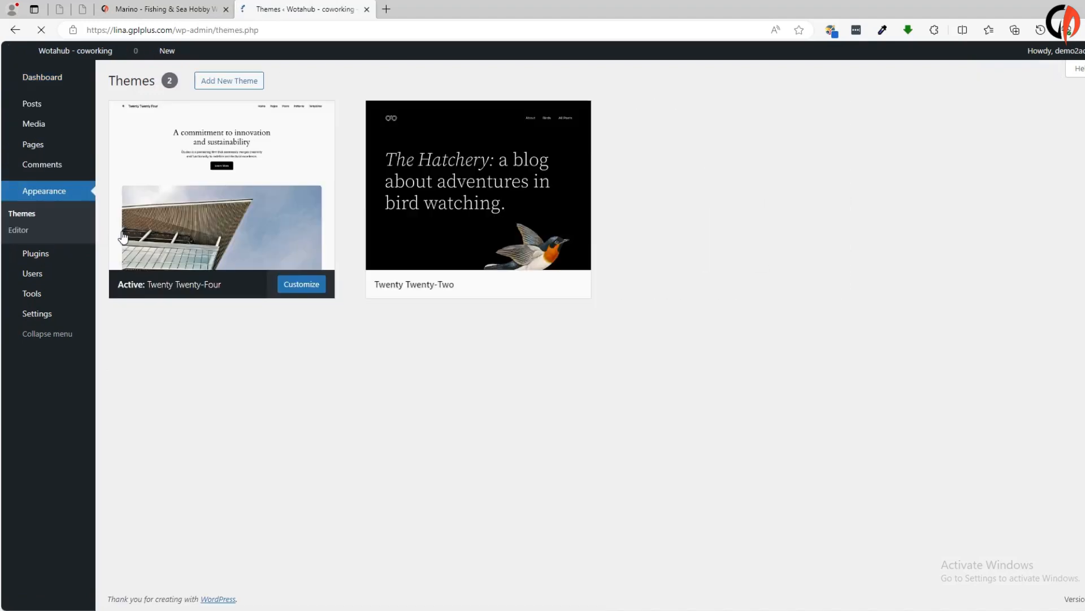
{"action": "left_click", "coordinate": [237, 82]}
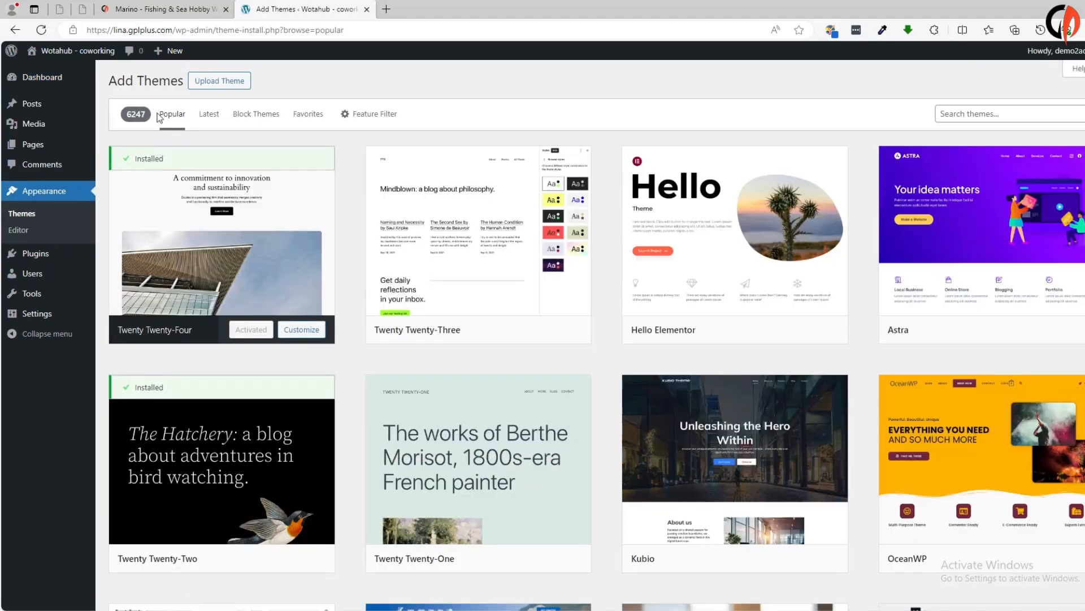
{"action": "left_click", "coordinate": [226, 85]}
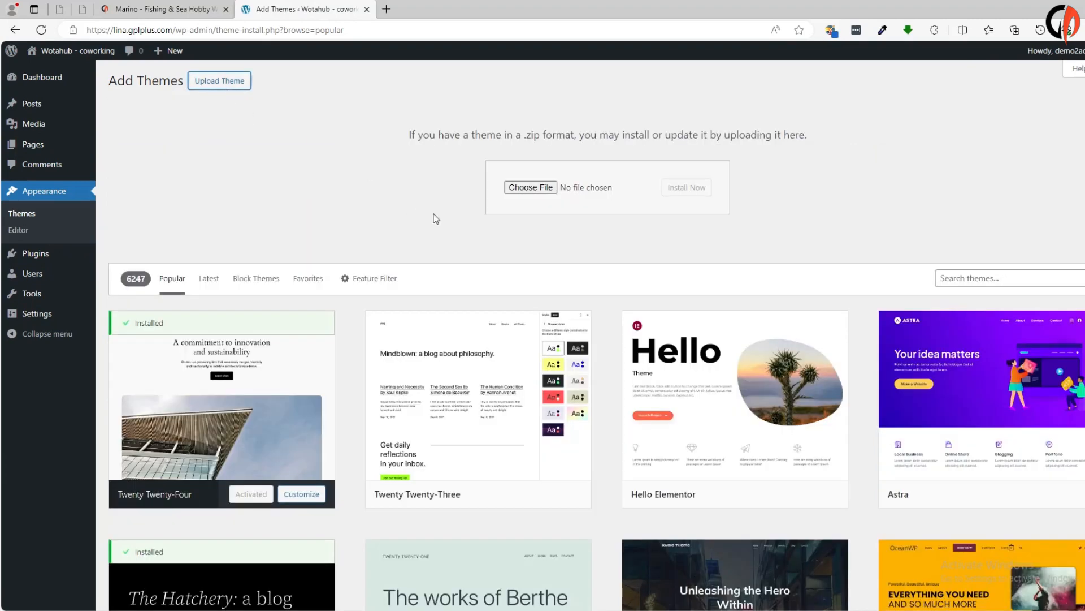
Install the theme from marino.zip in the CC-marino-v1.0.0 marino-final folder and activate it
{"action": "left_click", "coordinate": [537, 189]}
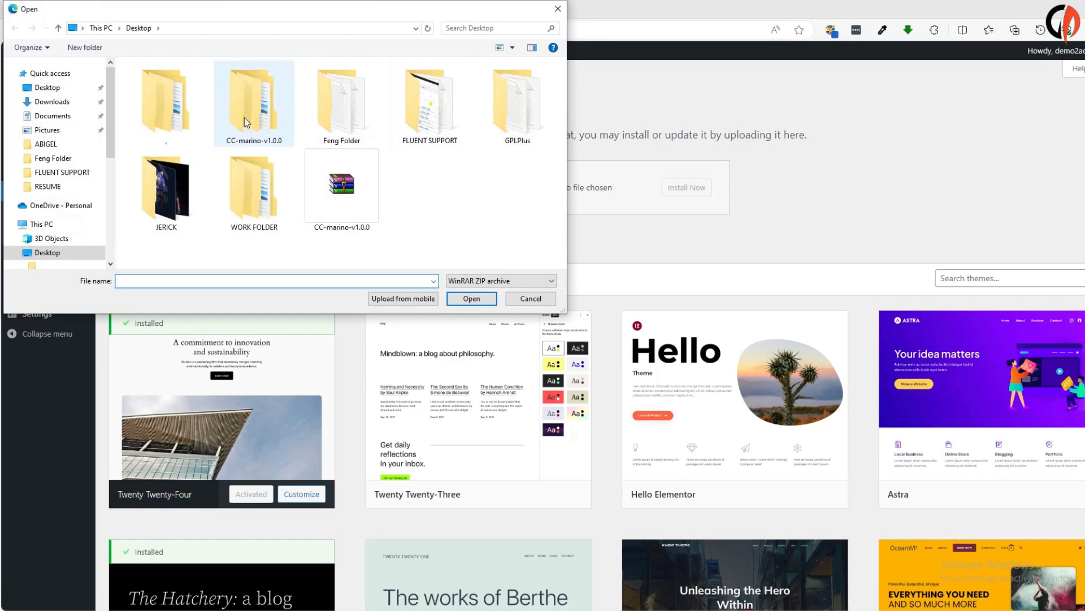
{"action": "double_click", "coordinate": [249, 114]}
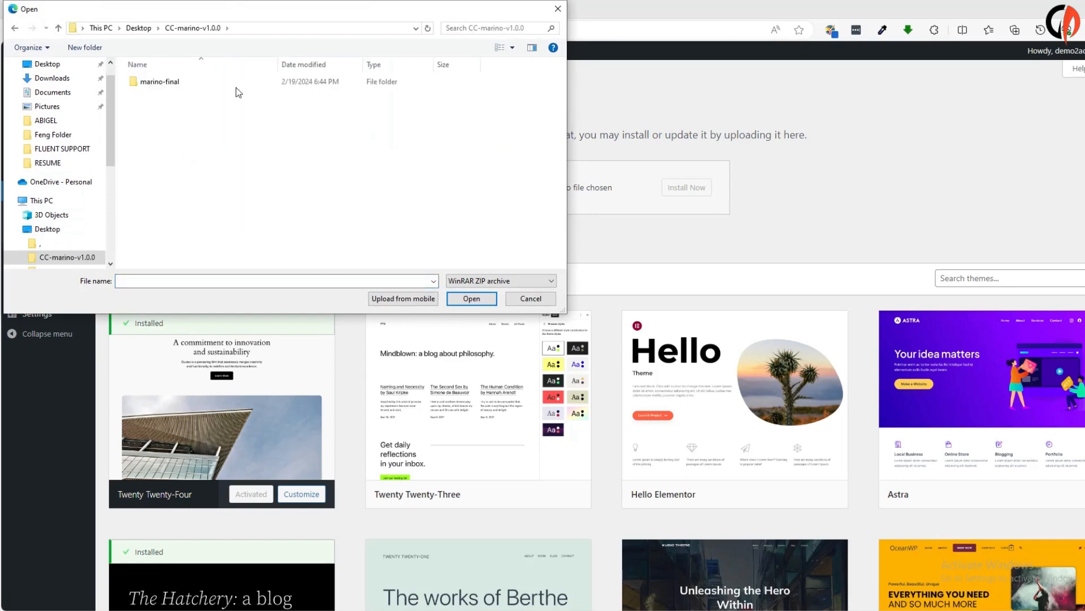
{"action": "double_click", "coordinate": [174, 86]}
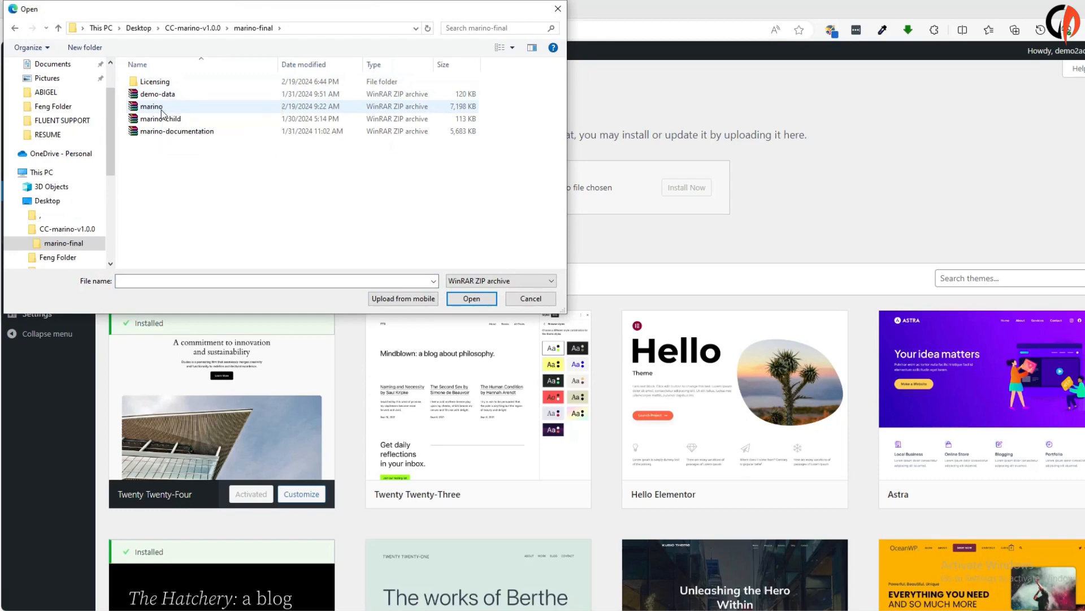
{"action": "left_click", "coordinate": [163, 111]}
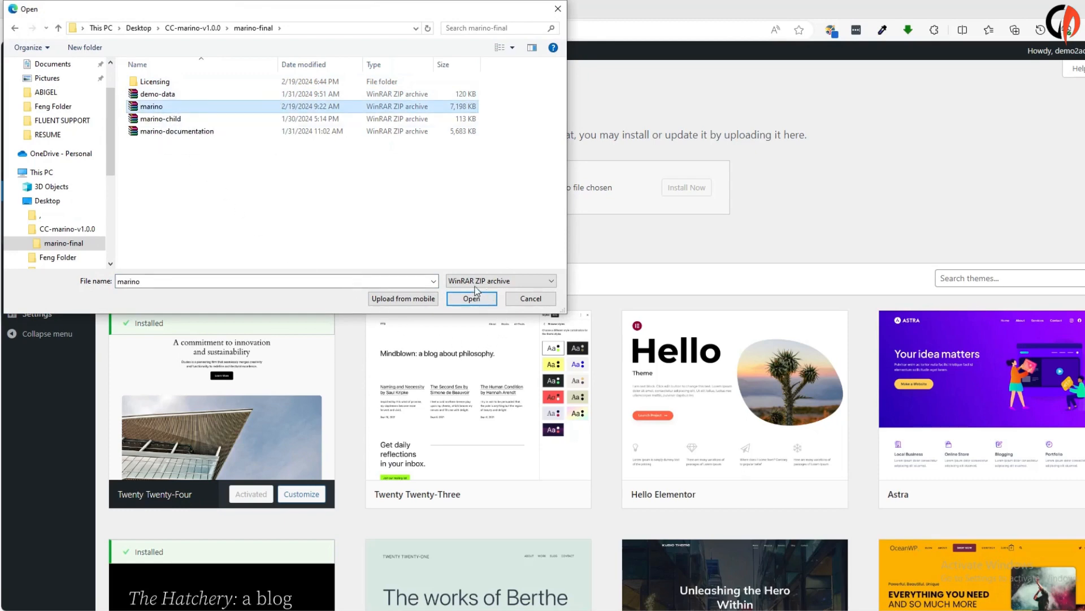
{"action": "left_click", "coordinate": [466, 300]}
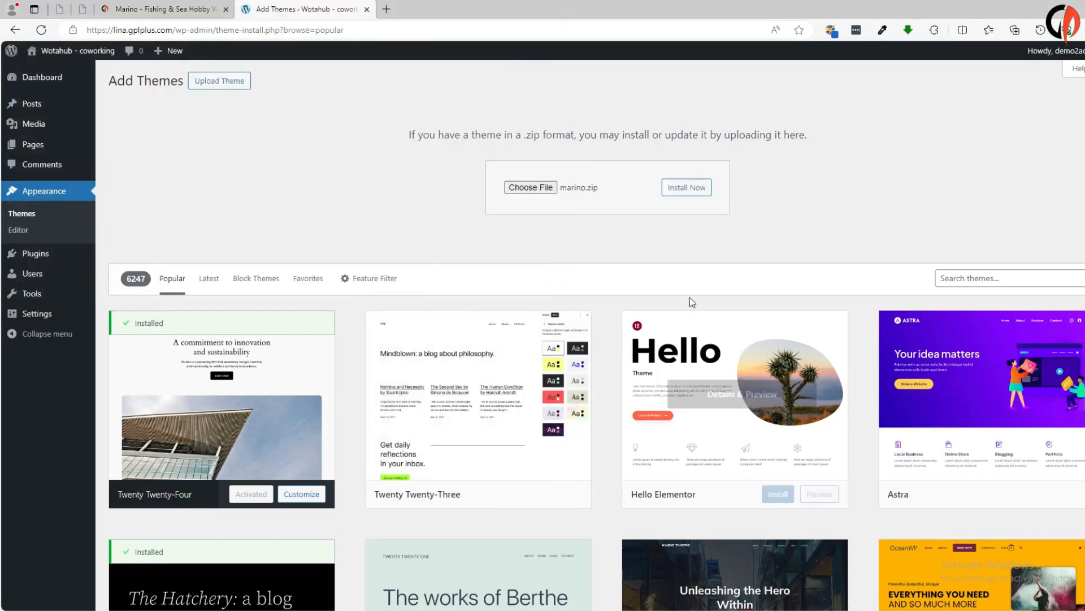
{"action": "left_click", "coordinate": [698, 198]}
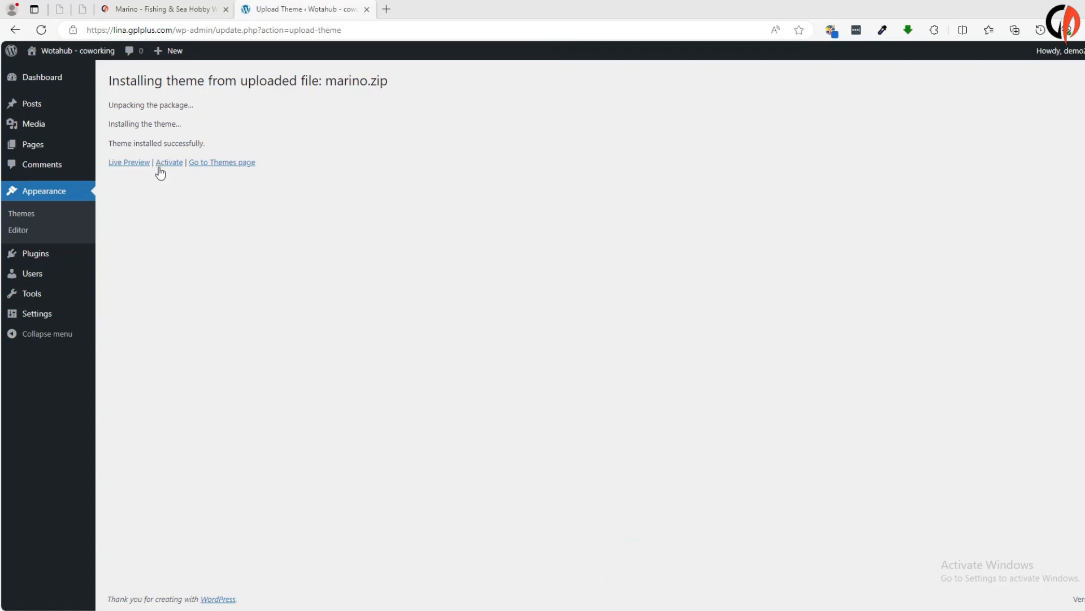
{"action": "left_click", "coordinate": [175, 165]}
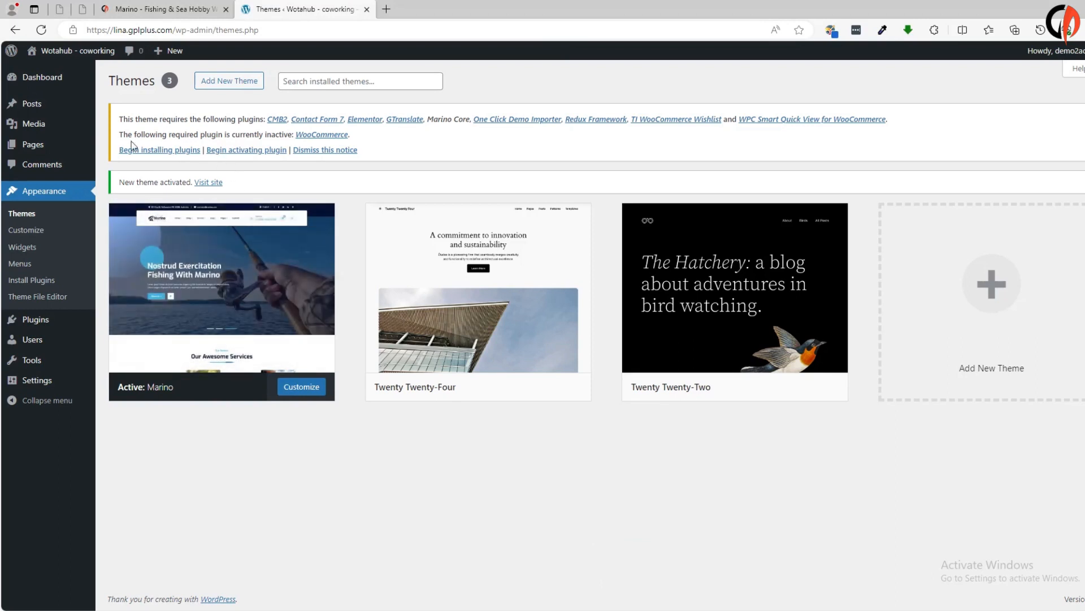
Start the theme's required plugins installer and bulk install all the listed missing plugins
{"action": "left_click", "coordinate": [162, 152]}
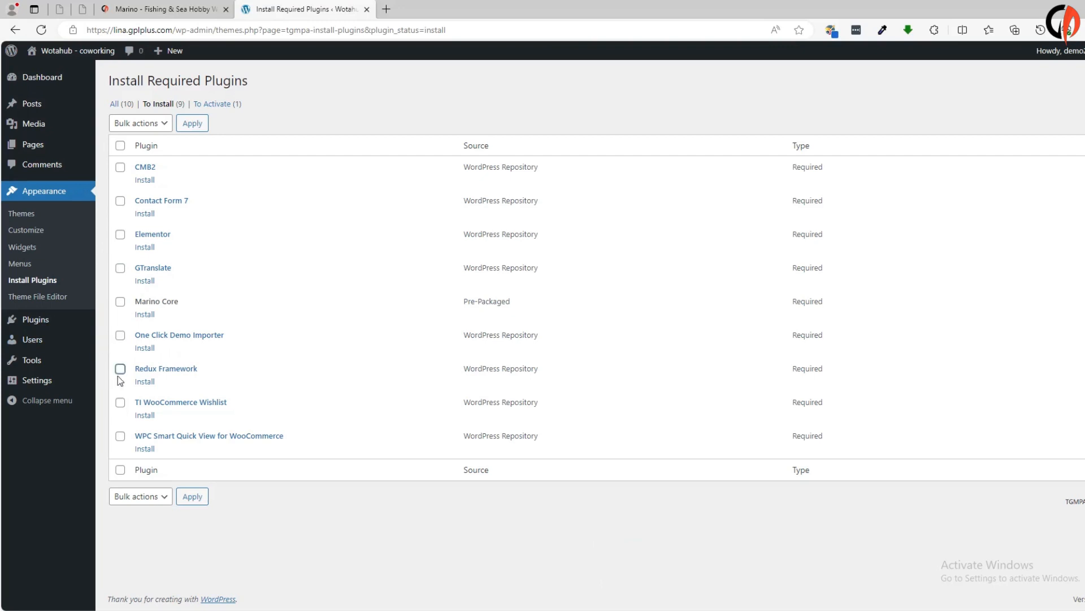
{"action": "left_click", "coordinate": [120, 470]}
{"action": "left_click", "coordinate": [151, 125]}
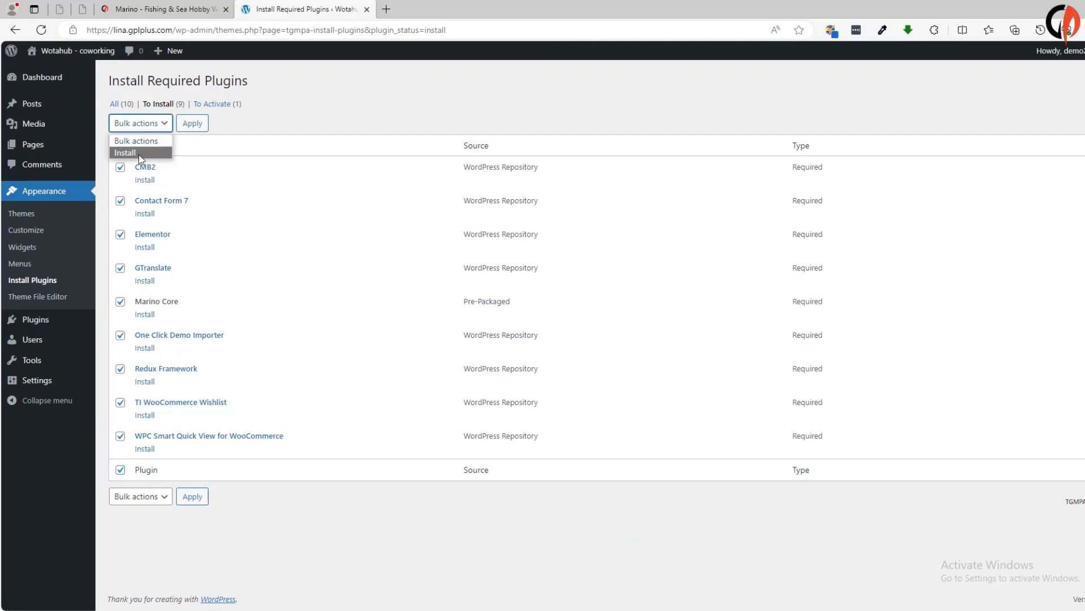
{"action": "left_click", "coordinate": [139, 154]}
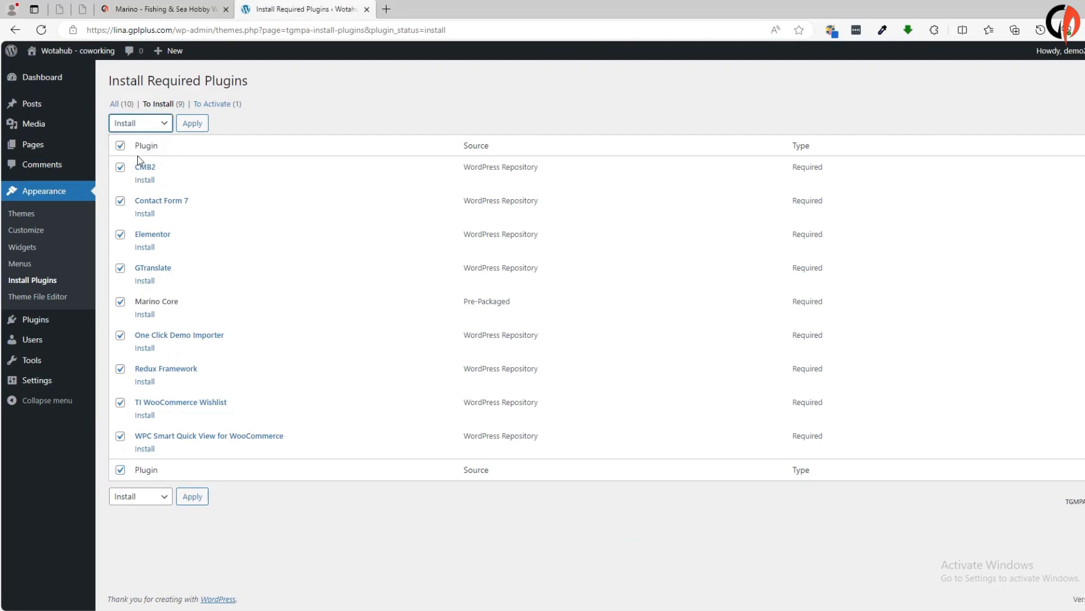
{"action": "left_click", "coordinate": [191, 127]}
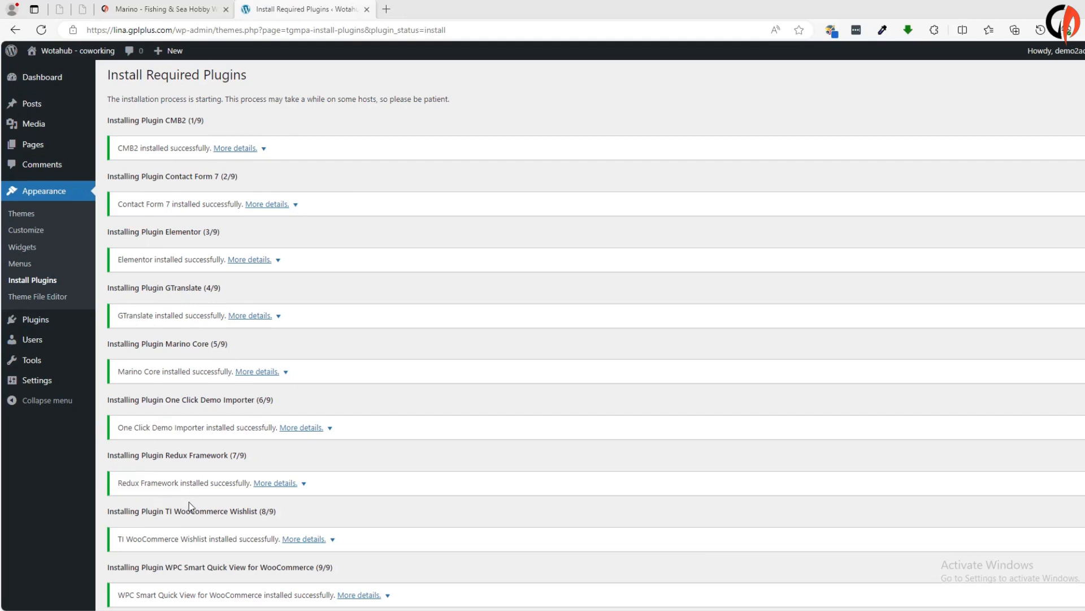
Return to the required plugins installer and bulk activate all the listed plugins, including WooCommerce
{"action": "scroll", "coordinate": [202, 450], "scroll_direction": "down", "scroll_amount": 2}
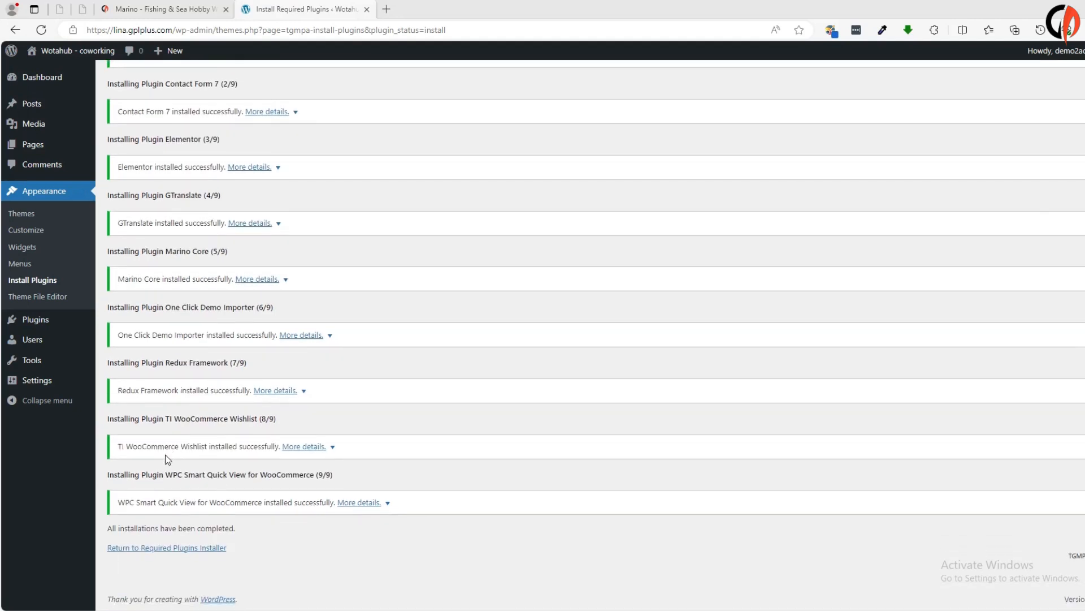
{"action": "left_click", "coordinate": [176, 549]}
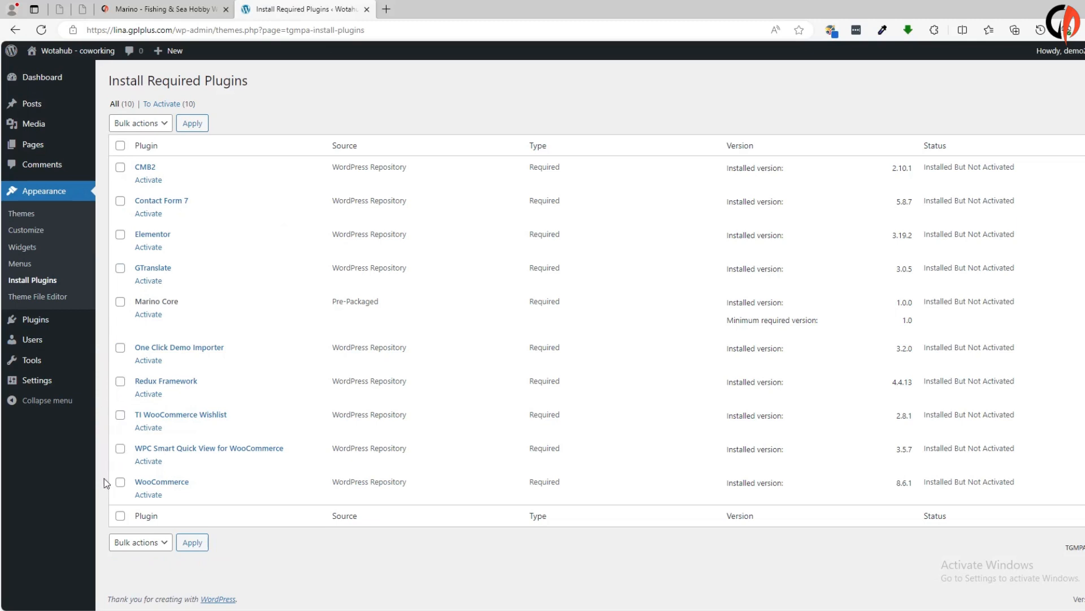
{"action": "left_click", "coordinate": [120, 515]}
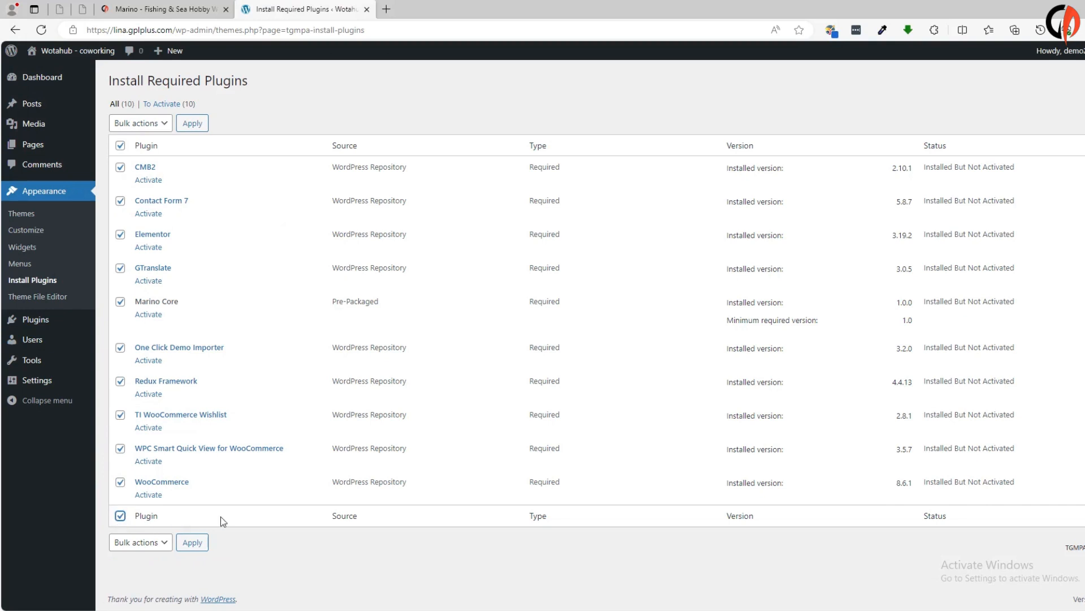
{"action": "left_click", "coordinate": [151, 121]}
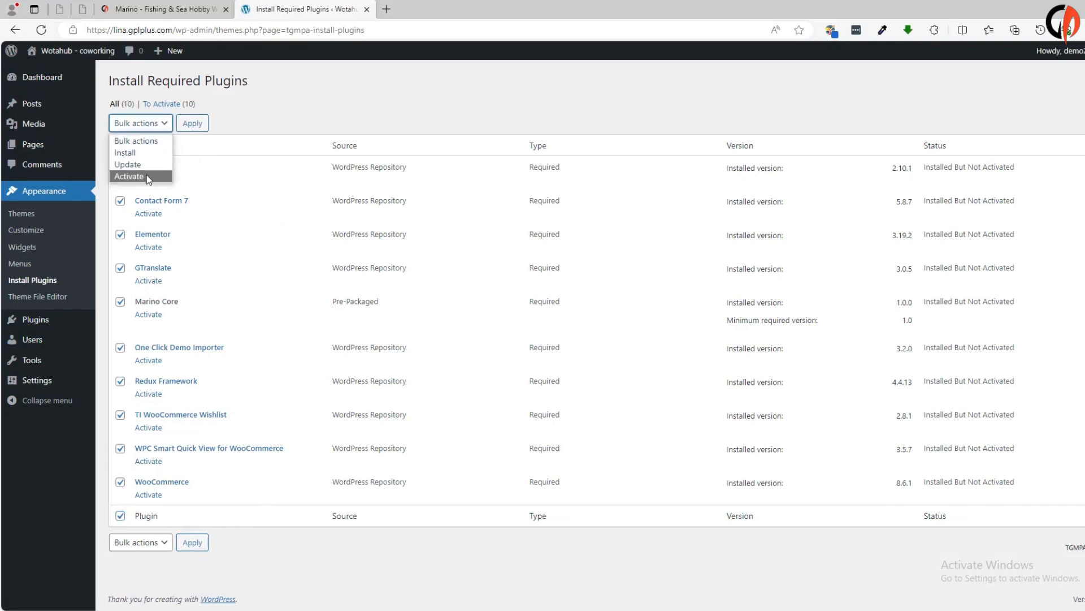
{"action": "left_click", "coordinate": [141, 177]}
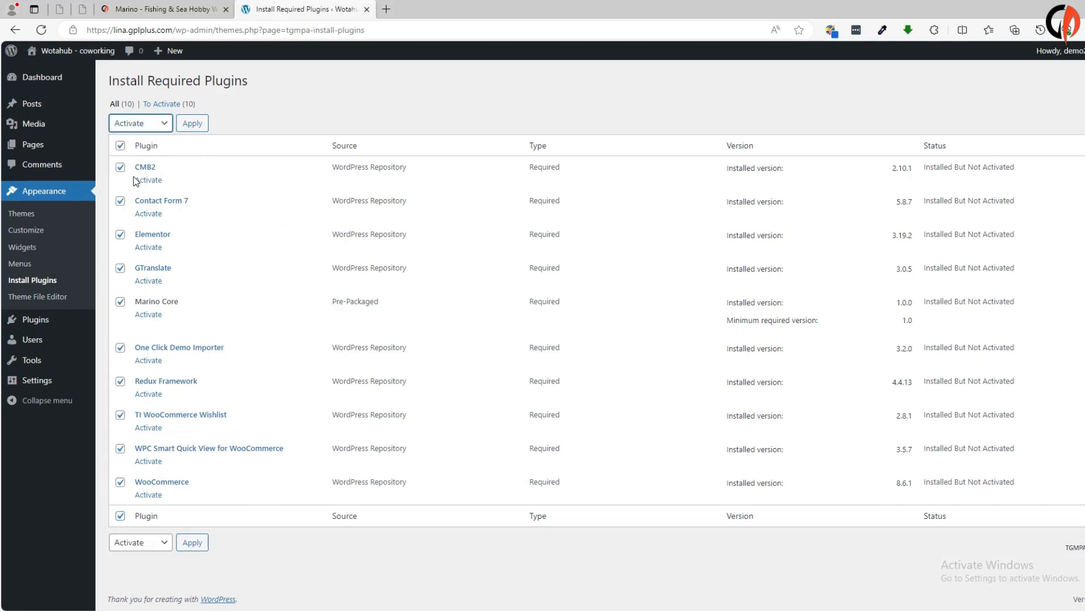
{"action": "left_click", "coordinate": [192, 123]}
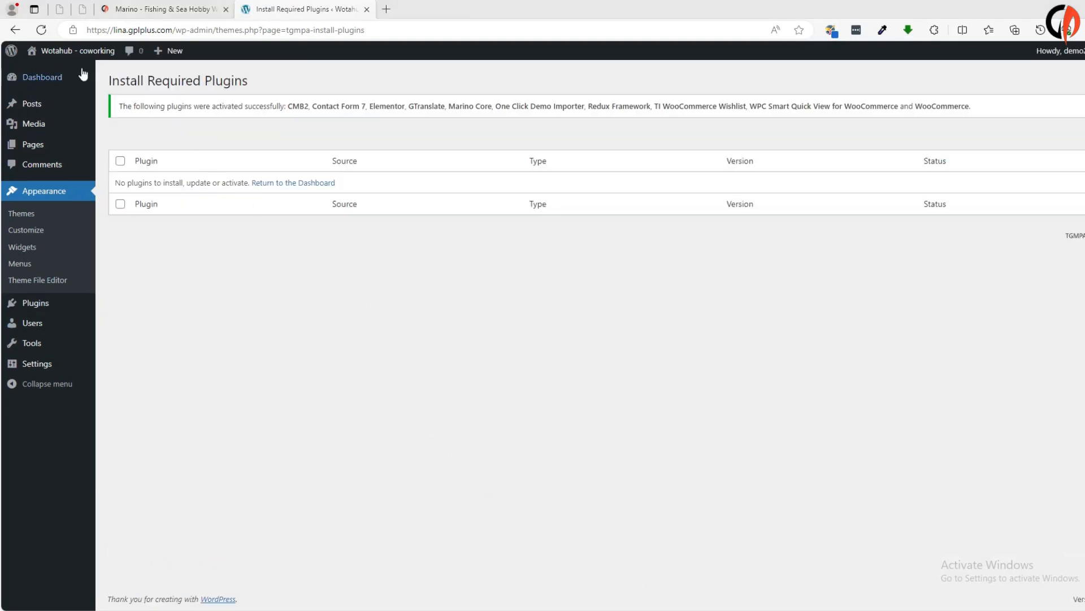
Leave the required plugins installer and bring up the Marino theme's One Click Demo Import page
{"action": "left_click", "coordinate": [49, 80]}
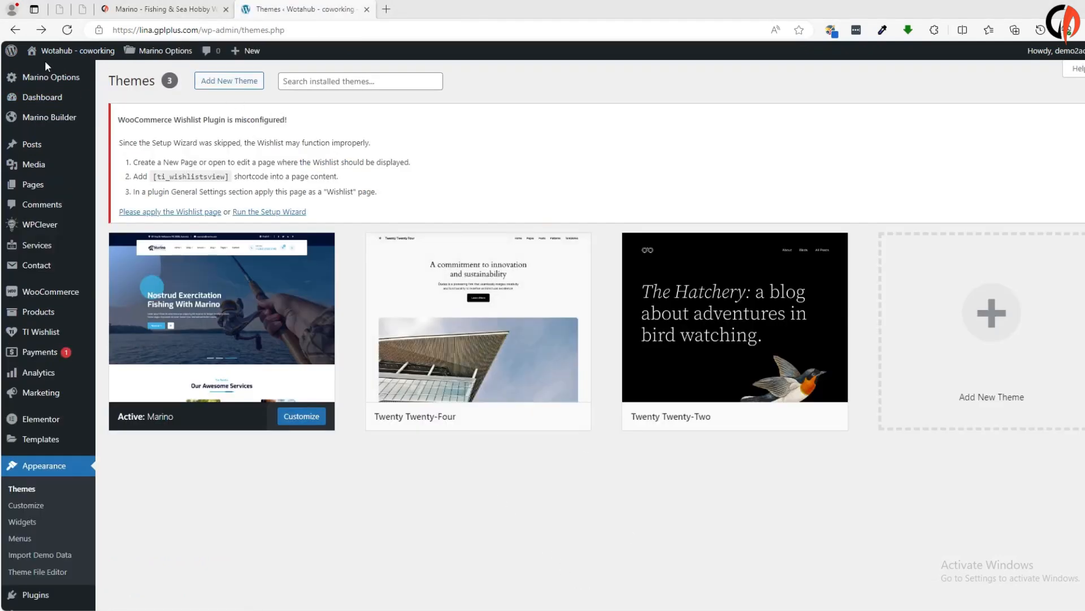
{"action": "mouse_move", "coordinate": [37, 97]}
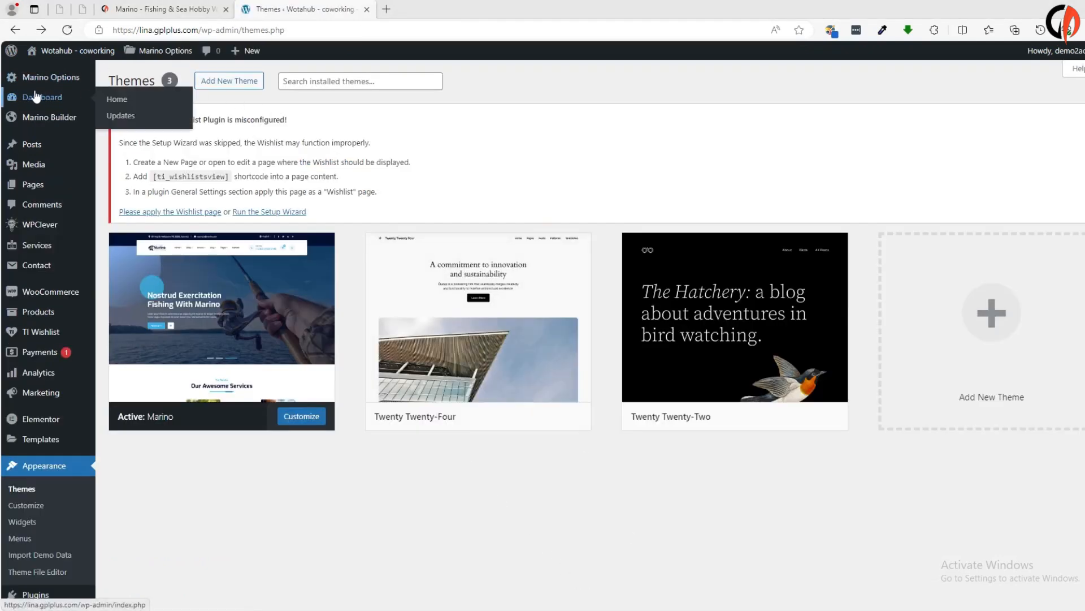
{"action": "mouse_move", "coordinate": [33, 187]}
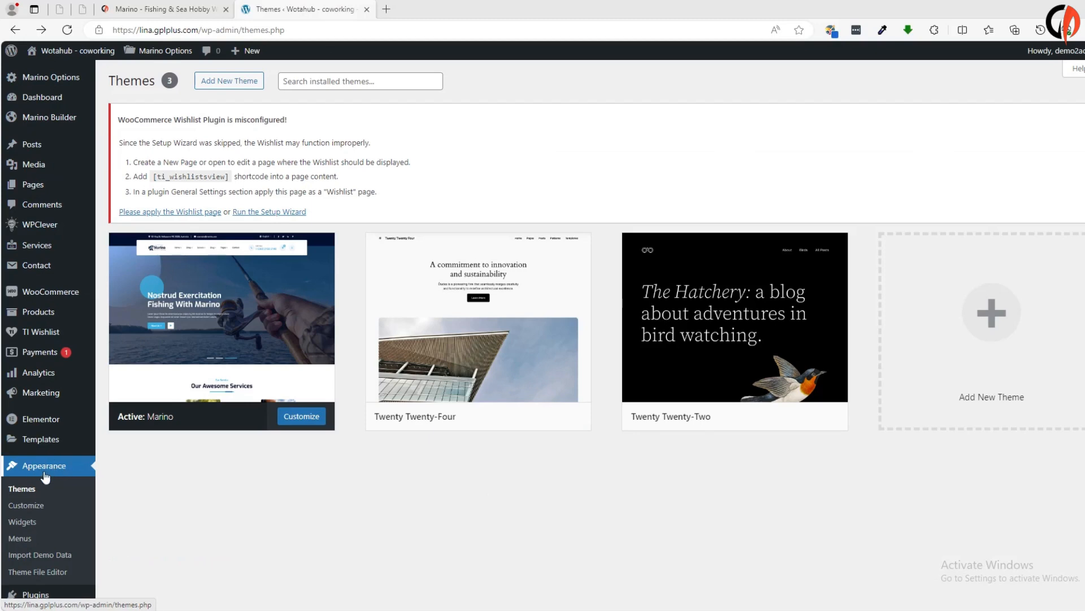
{"action": "scroll", "coordinate": [46, 478], "scroll_direction": "down", "scroll_amount": 1}
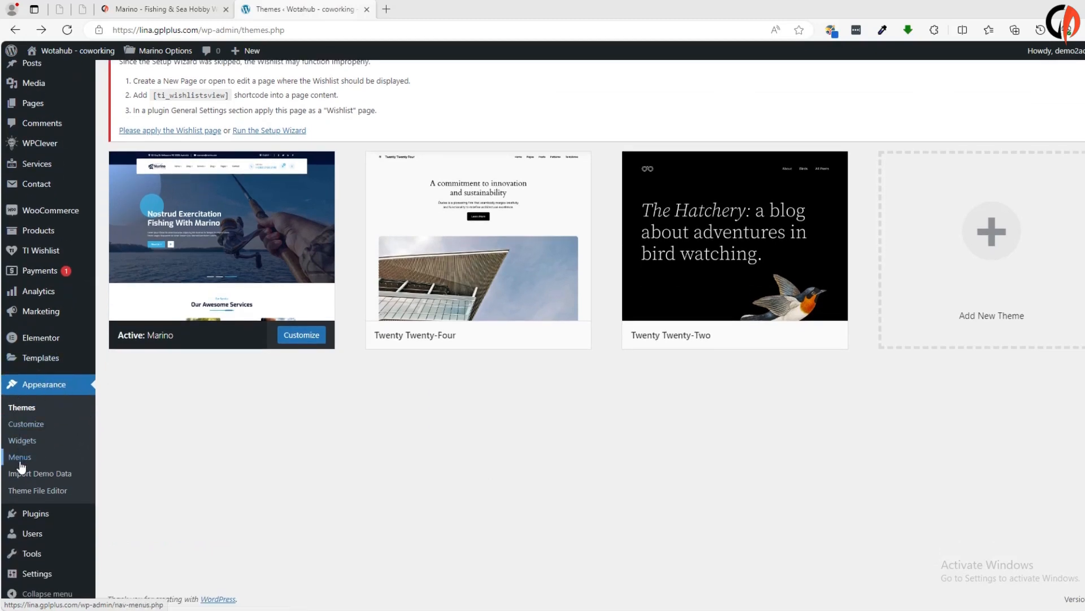
{"action": "left_click", "coordinate": [43, 479]}
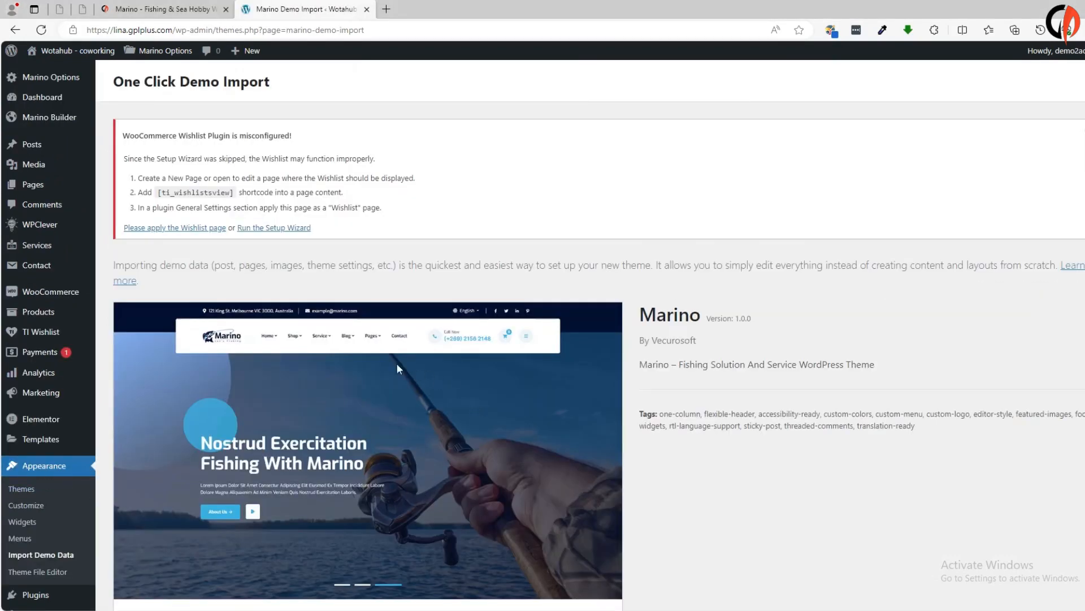
Import the Marino demo data, including the recommended WPForms, All in One SEO and MonsterInsights plugins
{"action": "scroll", "coordinate": [397, 368], "scroll_direction": "down", "scroll_amount": 6}
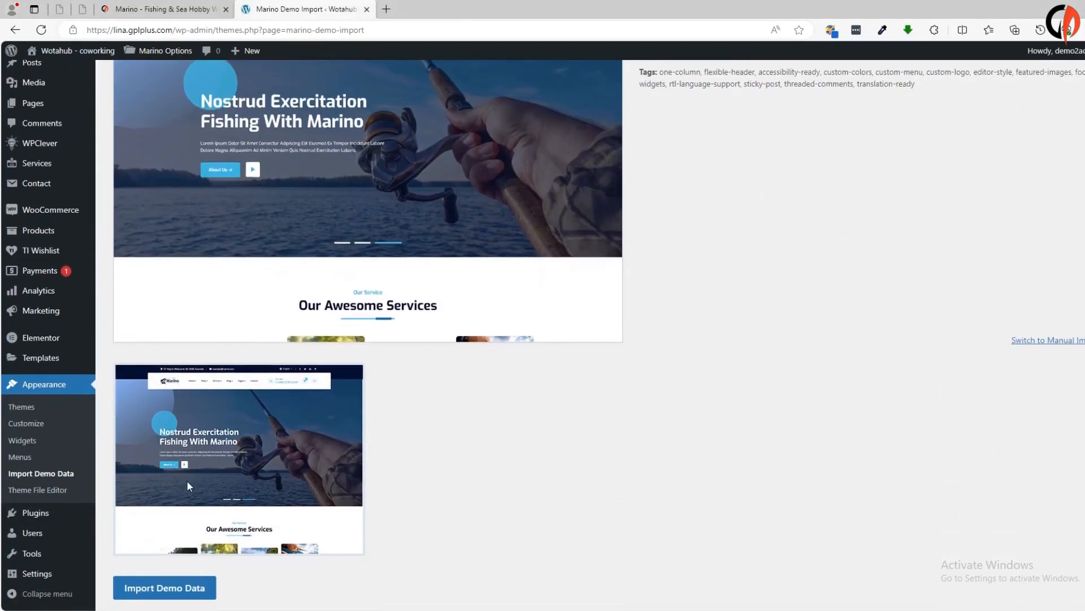
{"action": "scroll", "coordinate": [210, 415], "scroll_direction": "down", "scroll_amount": 2}
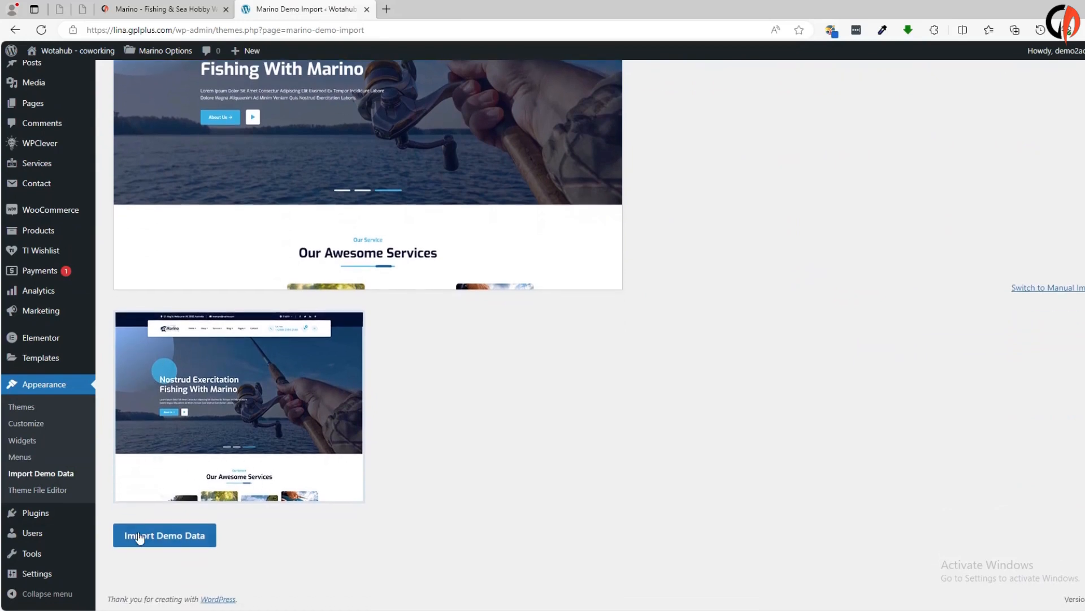
{"action": "left_click", "coordinate": [168, 538]}
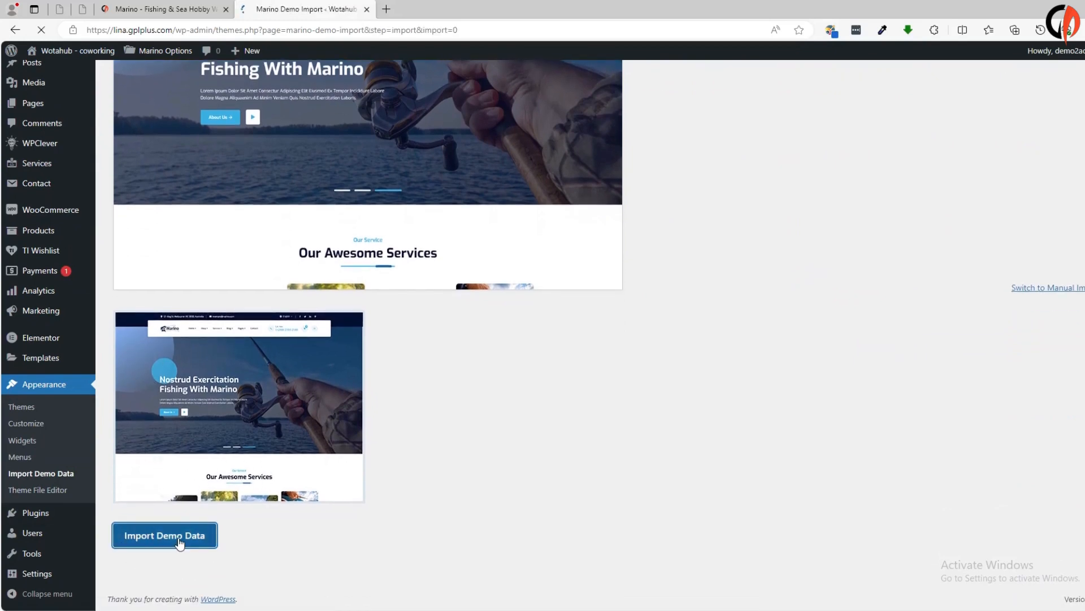
{"action": "scroll", "coordinate": [443, 361], "scroll_direction": "down", "scroll_amount": 3}
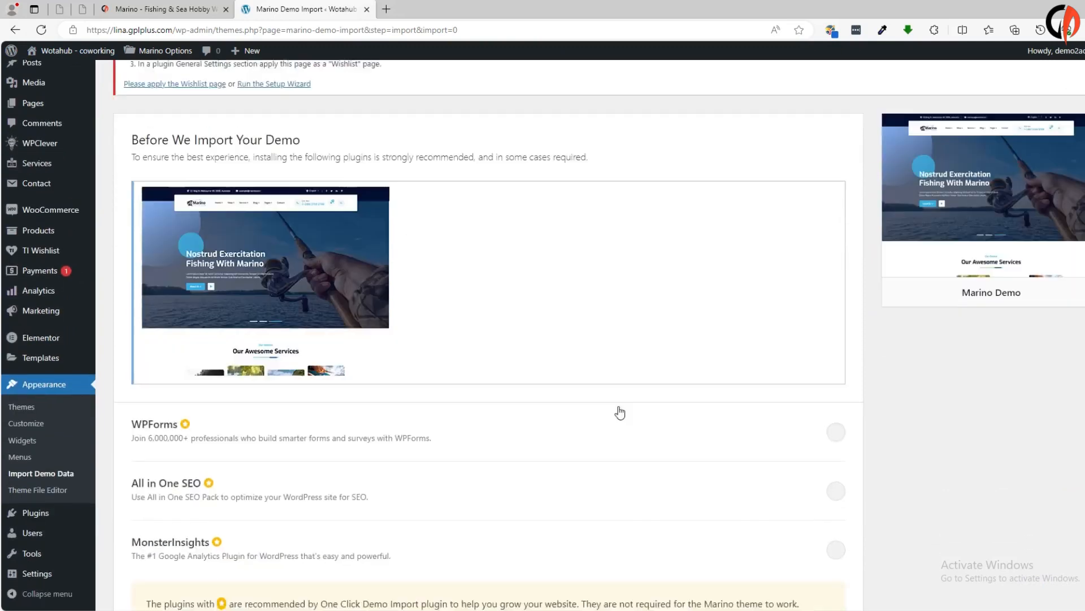
{"action": "scroll", "coordinate": [526, 265], "scroll_direction": "down", "scroll_amount": 2}
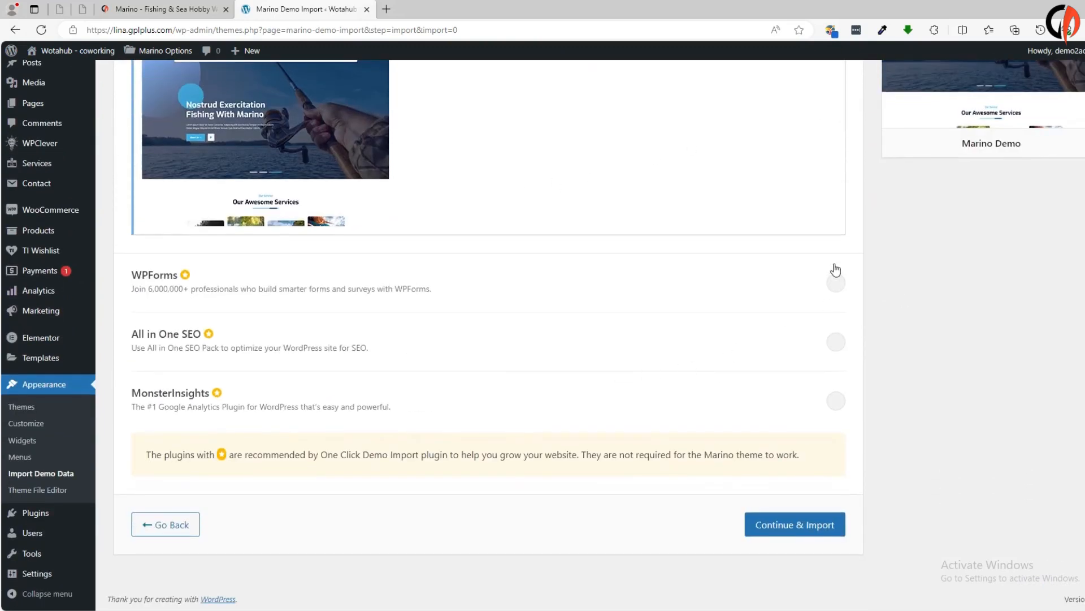
{"action": "left_click", "coordinate": [836, 282]}
{"action": "left_click", "coordinate": [836, 341]}
{"action": "left_click", "coordinate": [836, 401]}
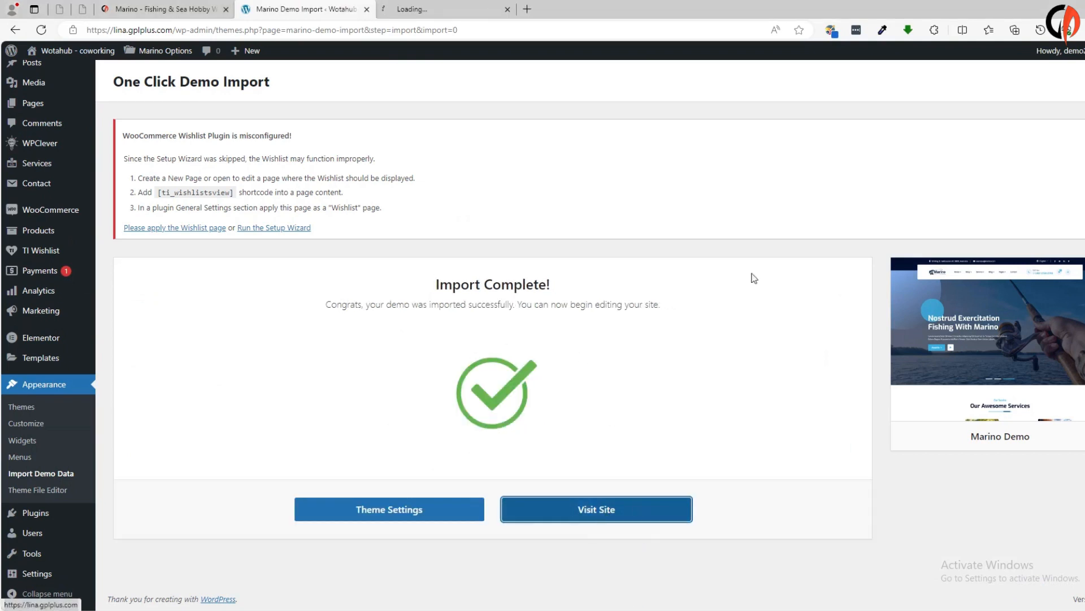
Visit the site's front end and examine the imported home page from the hero slider to the newsletter section and back
{"action": "left_click", "coordinate": [467, 8]}
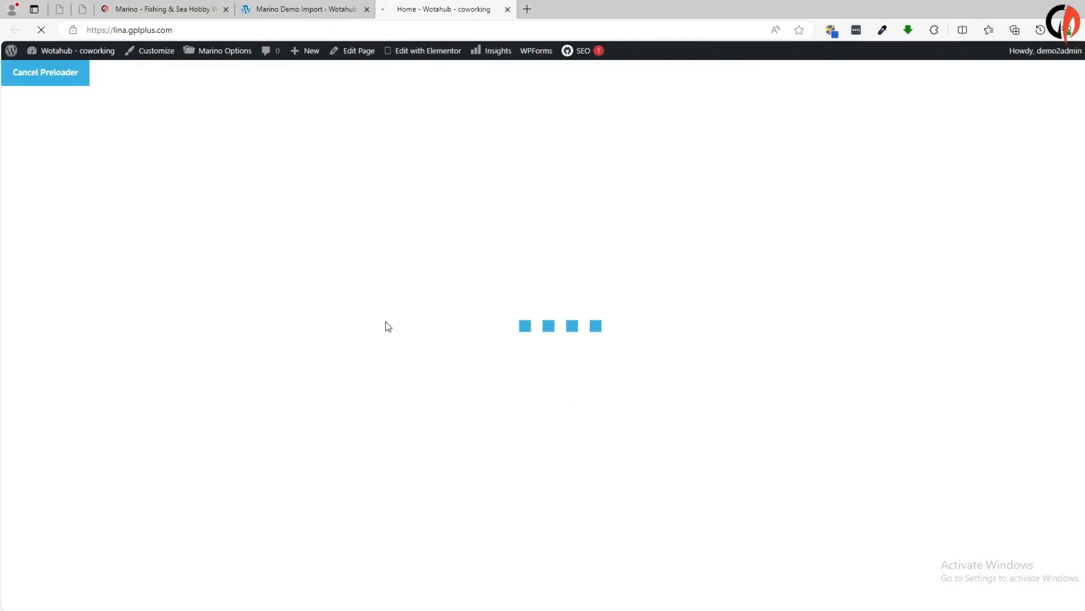
{"action": "scroll", "coordinate": [516, 280], "scroll_direction": "down", "scroll_amount": 12}
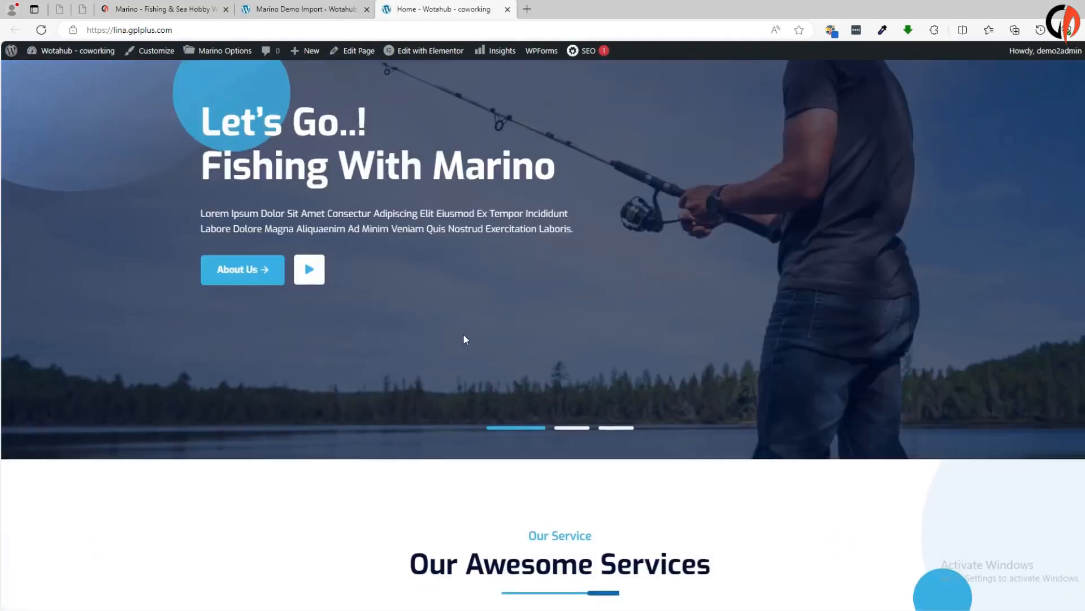
{"action": "scroll", "coordinate": [419, 343], "scroll_direction": "down", "scroll_amount": 15}
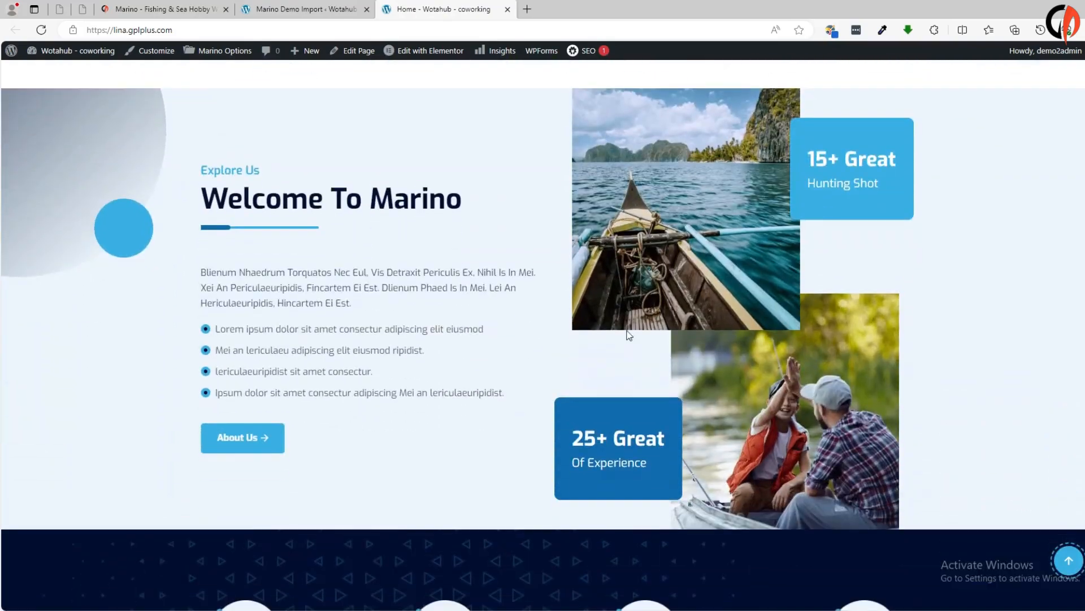
{"action": "scroll", "coordinate": [521, 422], "scroll_direction": "down", "scroll_amount": 15}
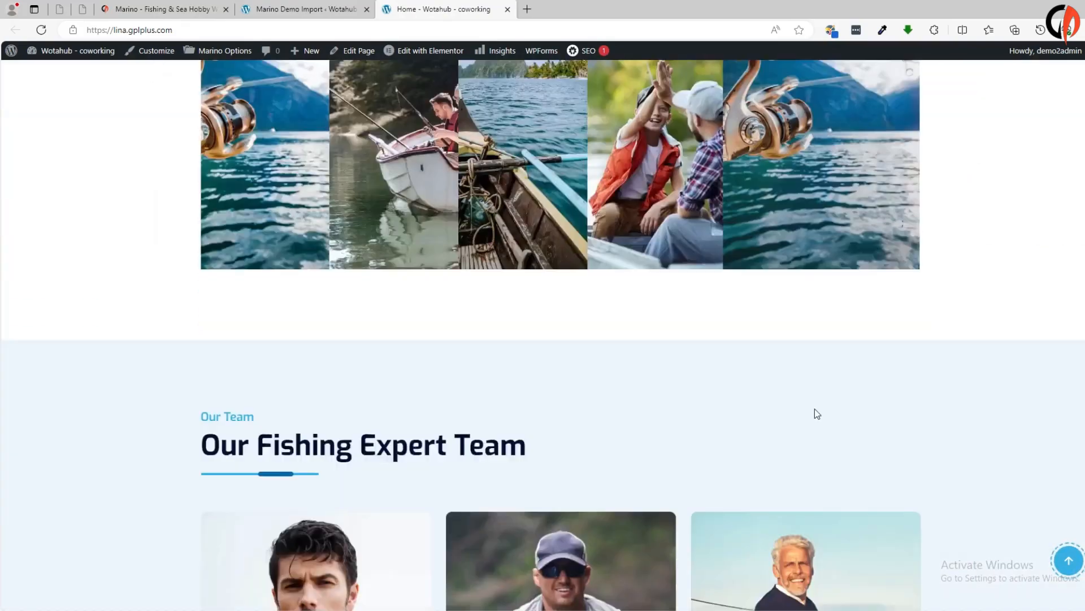
{"action": "scroll", "coordinate": [721, 437], "scroll_direction": "down", "scroll_amount": 10}
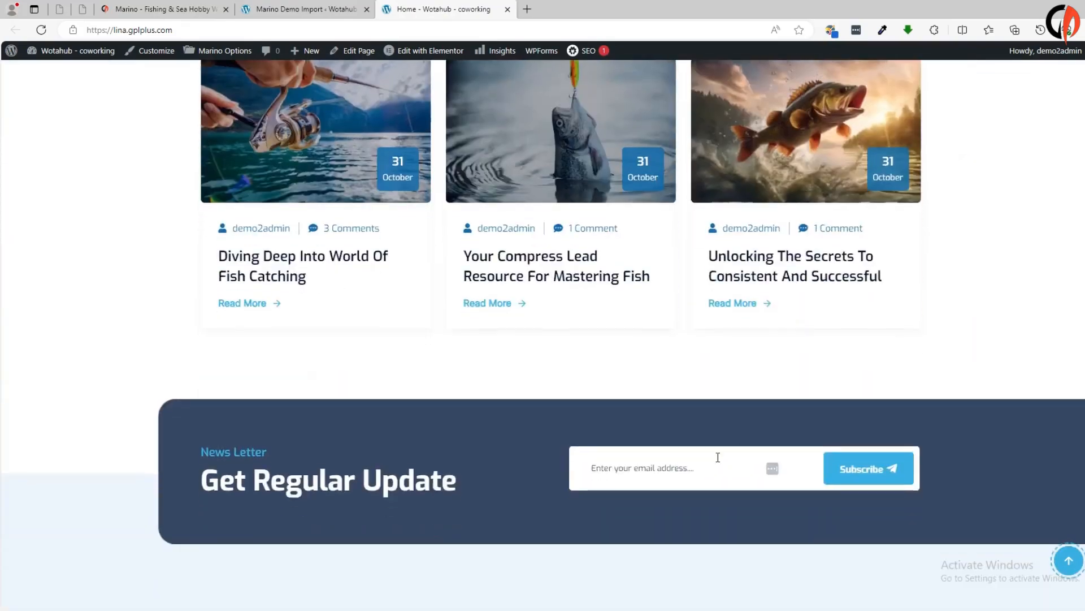
{"action": "scroll", "coordinate": [629, 458], "scroll_direction": "up", "scroll_amount": 20}
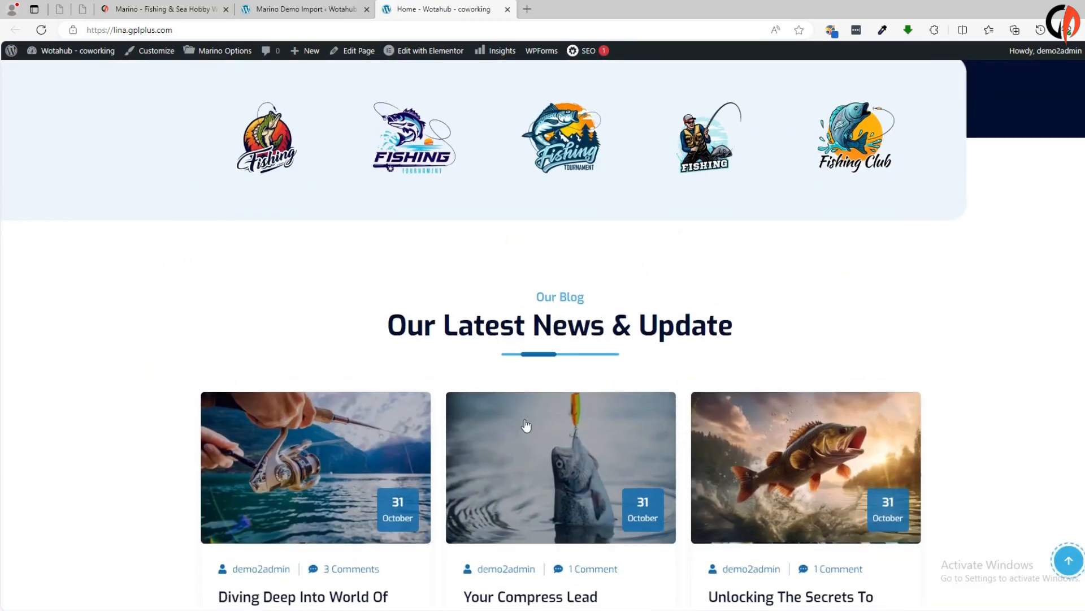
{"action": "scroll", "coordinate": [510, 311], "scroll_direction": "up", "scroll_amount": 20}
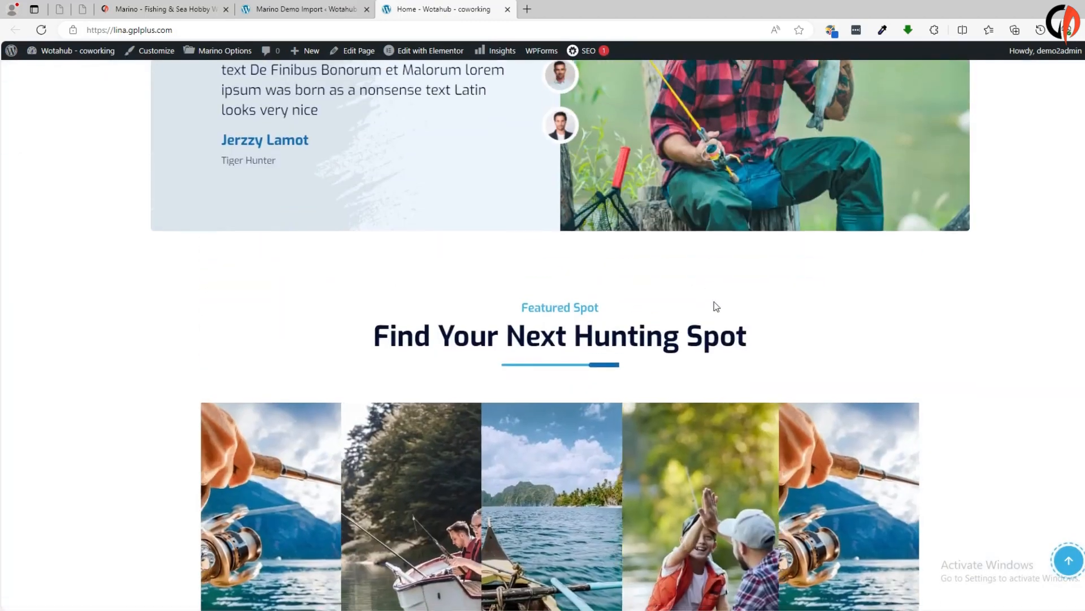
{"action": "scroll", "coordinate": [594, 234], "scroll_direction": "up", "scroll_amount": 8}
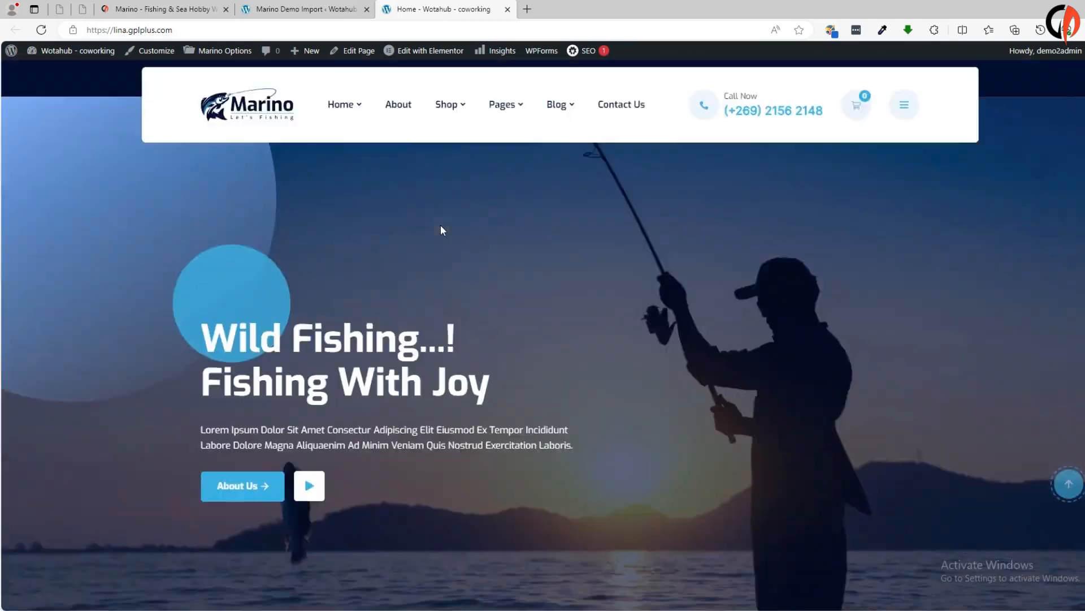